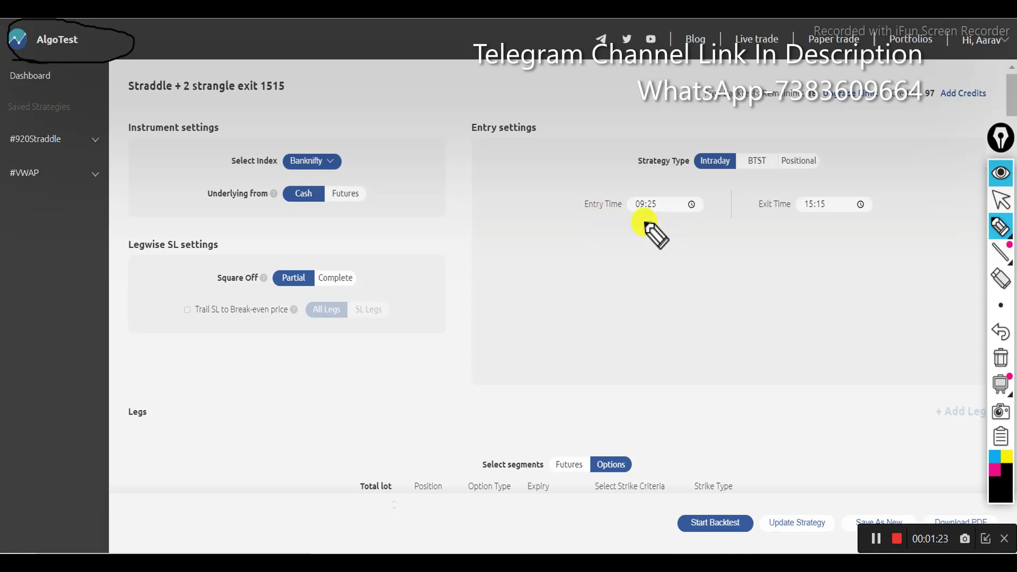
Circle the strategy title "Straddle + 2 strangle exit 1515" with the pen and add tick marks on and beside it
mouse_move(122, 106)
mouse_down()
mouse_move(311, 105)
mouse_move(277, 71)
mouse_move(132, 80)
mouse_move(144, 112)
mouse_up()
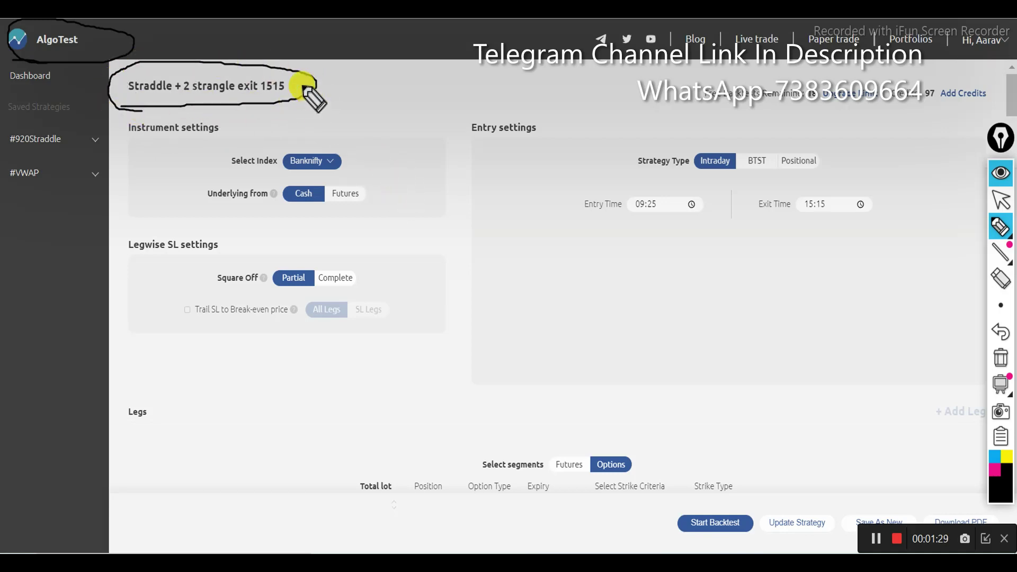
mouse_move(387, 55)
mouse_down()
mouse_move(296, 96)
mouse_move(347, 82)
mouse_up()
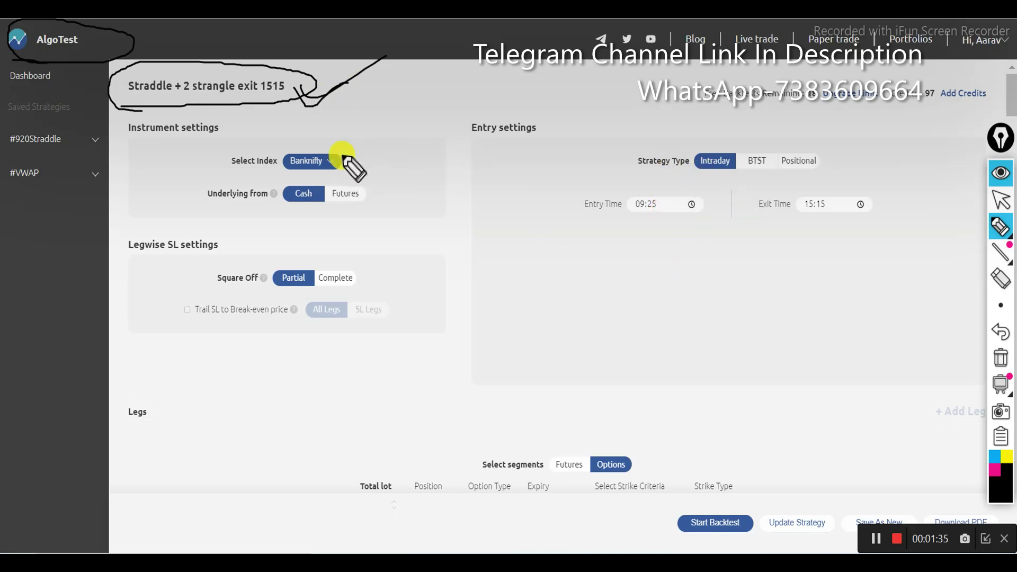
mouse_move(130, 79)
mouse_down()
mouse_move(182, 56)
mouse_move(212, 80)
mouse_move(248, 59)
mouse_up()
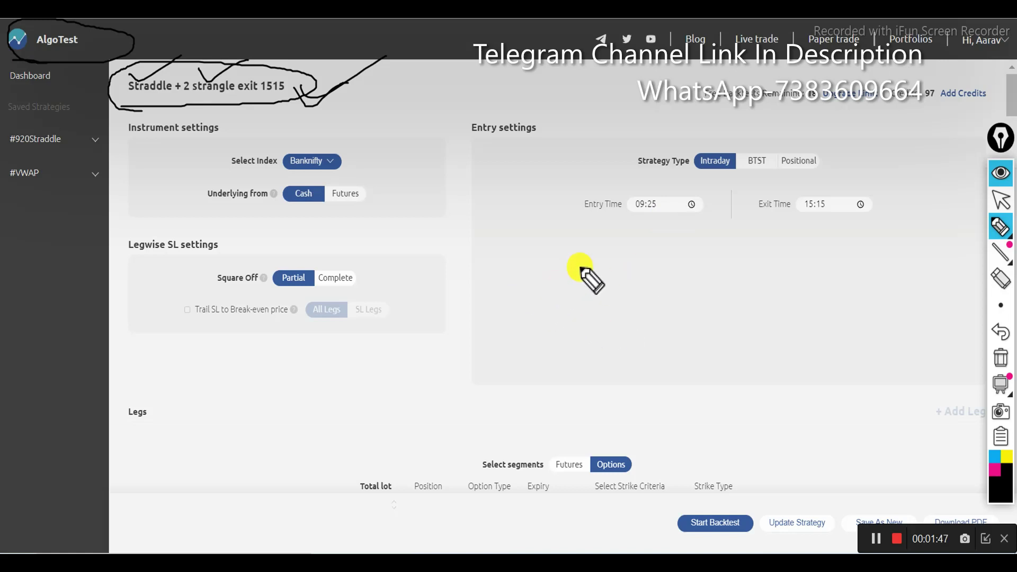
Sketch peaked and zigzag lines in the empty area of the entry settings, and clear all pen annotations
mouse_move(610, 245)
mouse_down()
mouse_move(573, 302)
mouse_move(612, 249)
mouse_move(678, 288)
mouse_up()
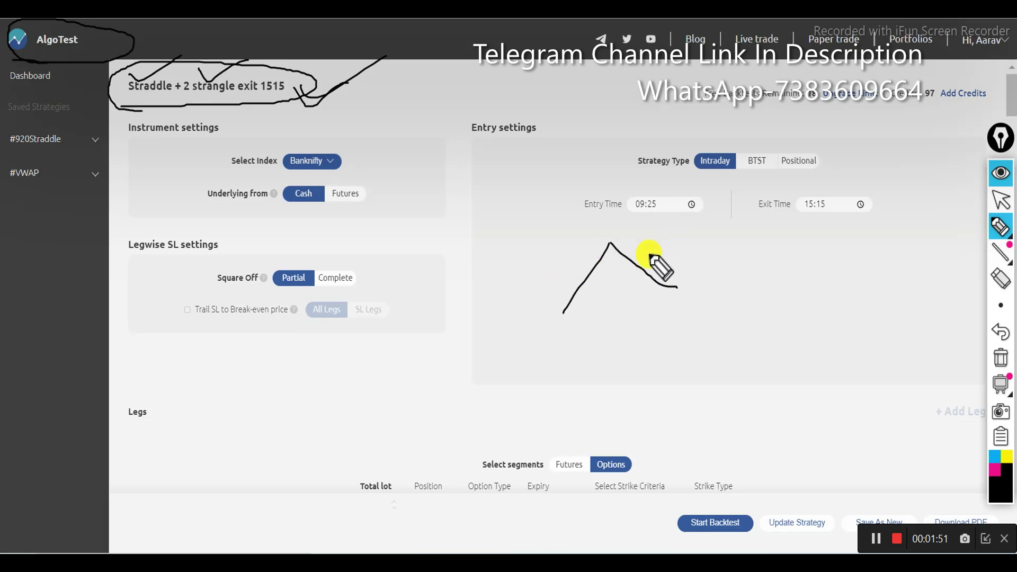
drag(581, 256, 559, 332)
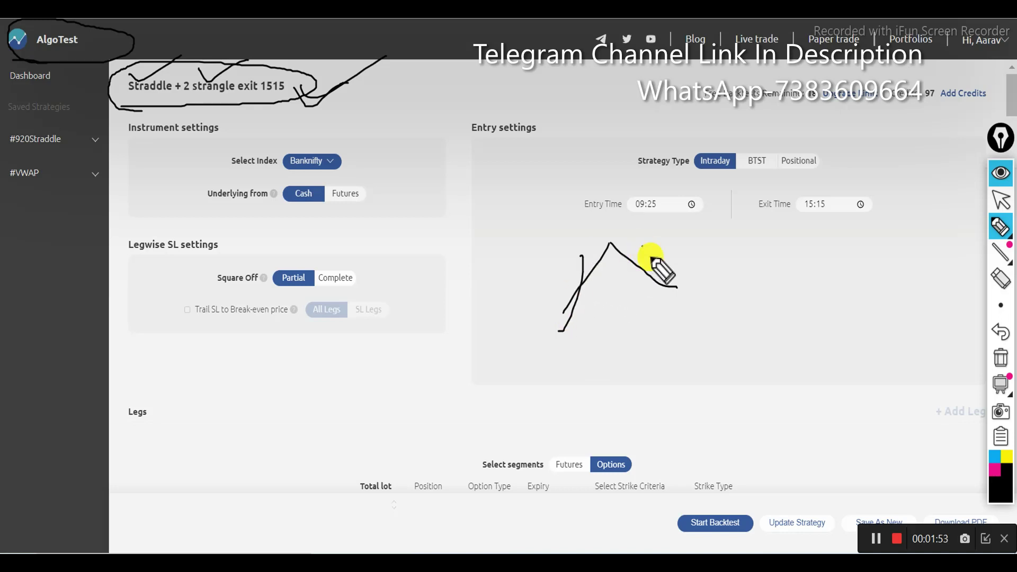
drag(643, 247, 734, 284)
drag(581, 258, 664, 237)
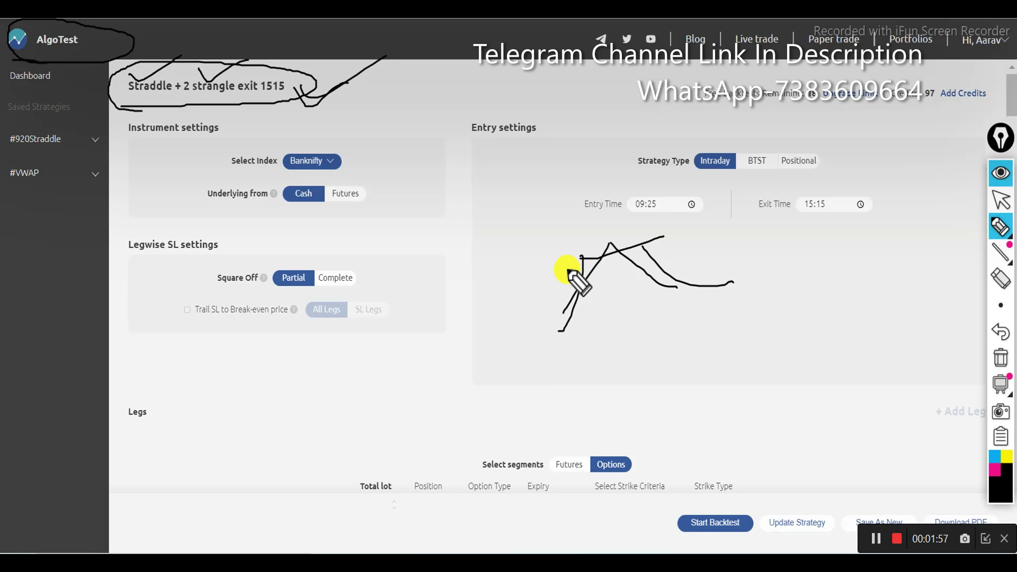
mouse_move(589, 310)
mouse_down()
mouse_move(611, 320)
mouse_move(675, 287)
mouse_up()
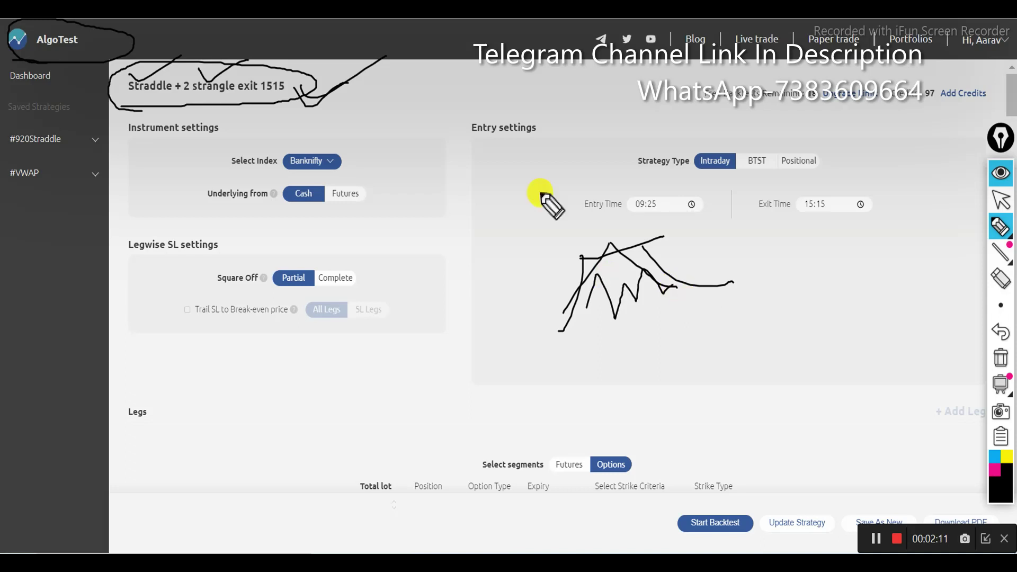
click(1003, 365)
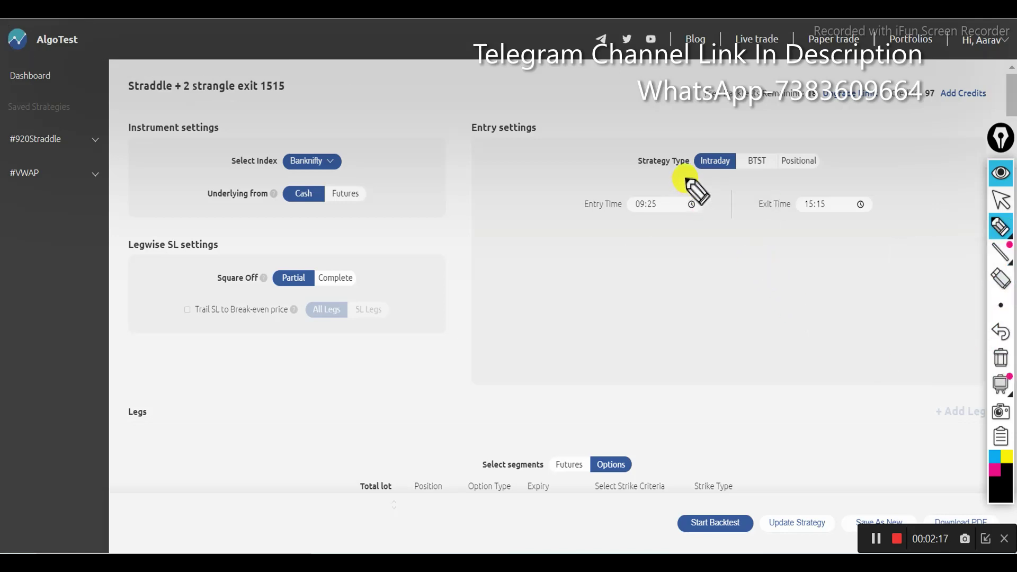
Circle the Intraday strategy type and Banknifty index, underline Cash and the Partial square off, and clear the markings
mouse_move(687, 181)
mouse_down()
mouse_move(765, 162)
mouse_move(692, 178)
mouse_up()
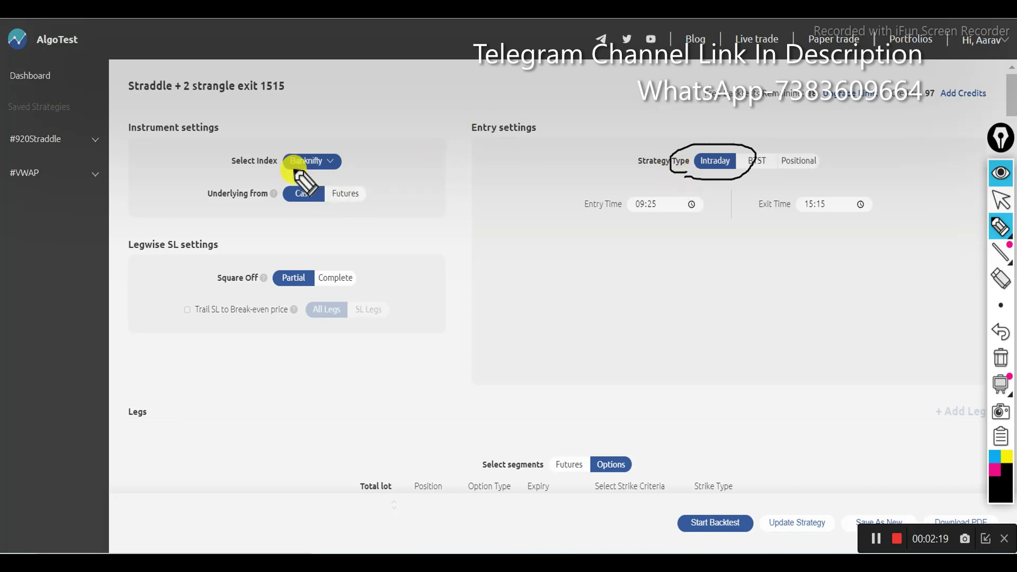
mouse_move(318, 175)
mouse_down()
mouse_move(277, 152)
mouse_move(308, 208)
mouse_move(322, 208)
mouse_up()
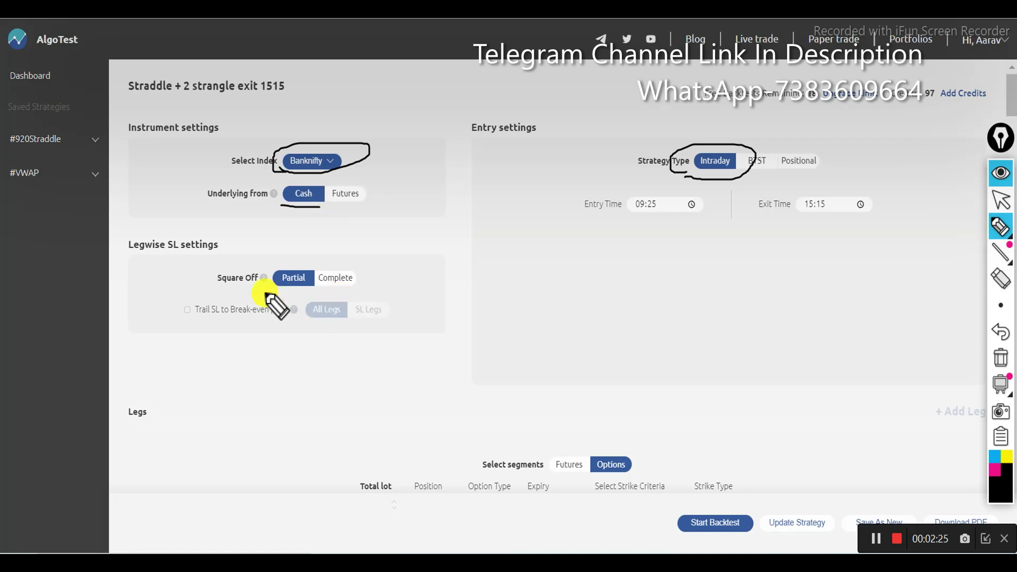
drag(256, 292, 336, 288)
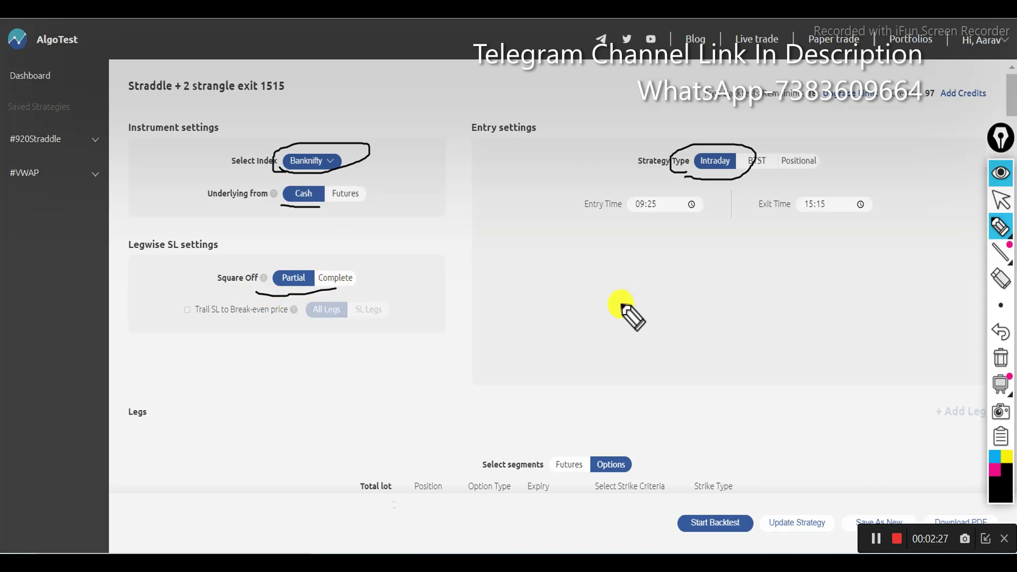
click(996, 363)
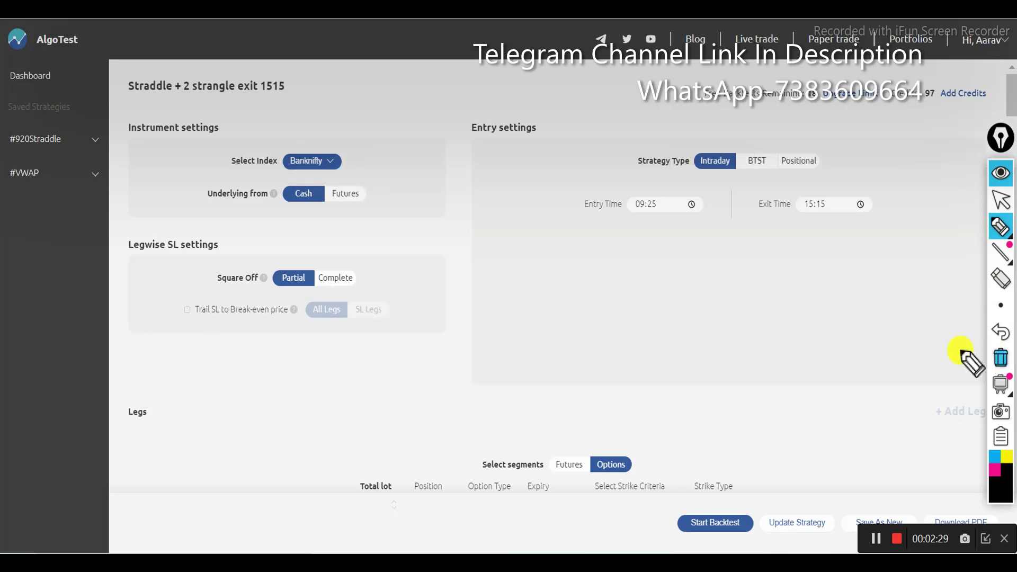
Circle the two ATM legs, Sell Call and Sell Put, together with the pen and clear the marking
click(1003, 202)
scroll(831, 221, down, 10)
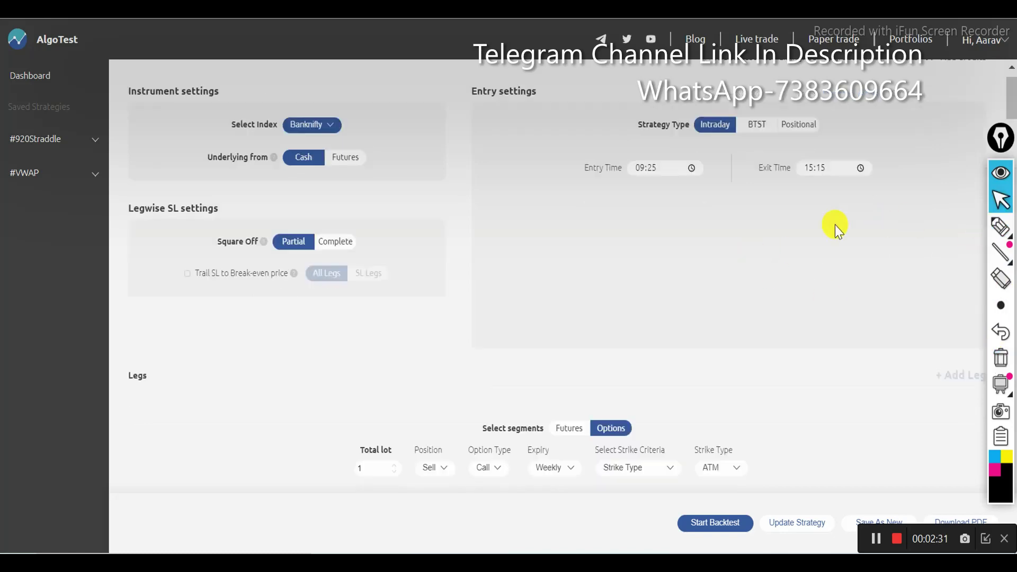
scroll(831, 221, down, 2)
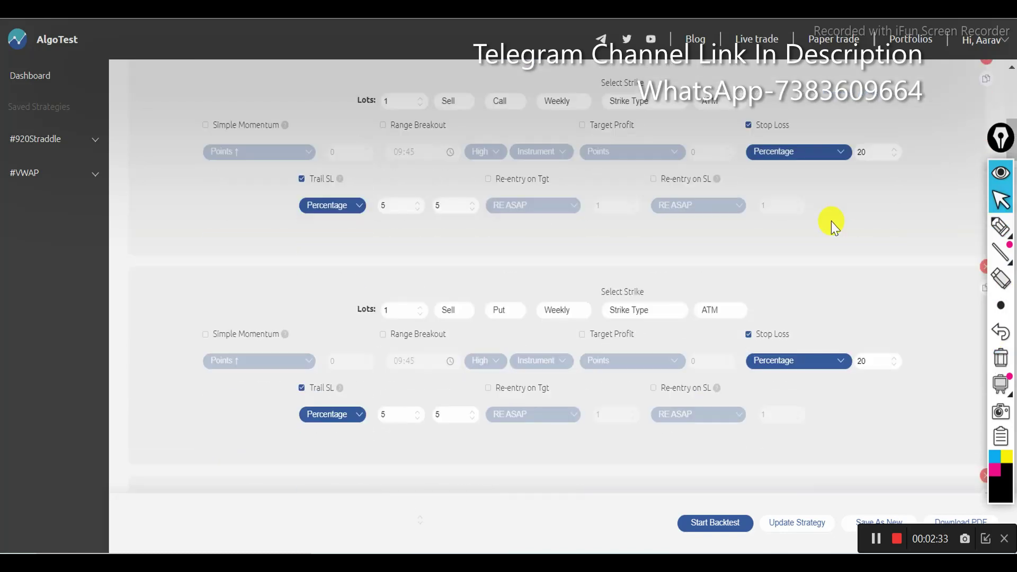
click(1001, 227)
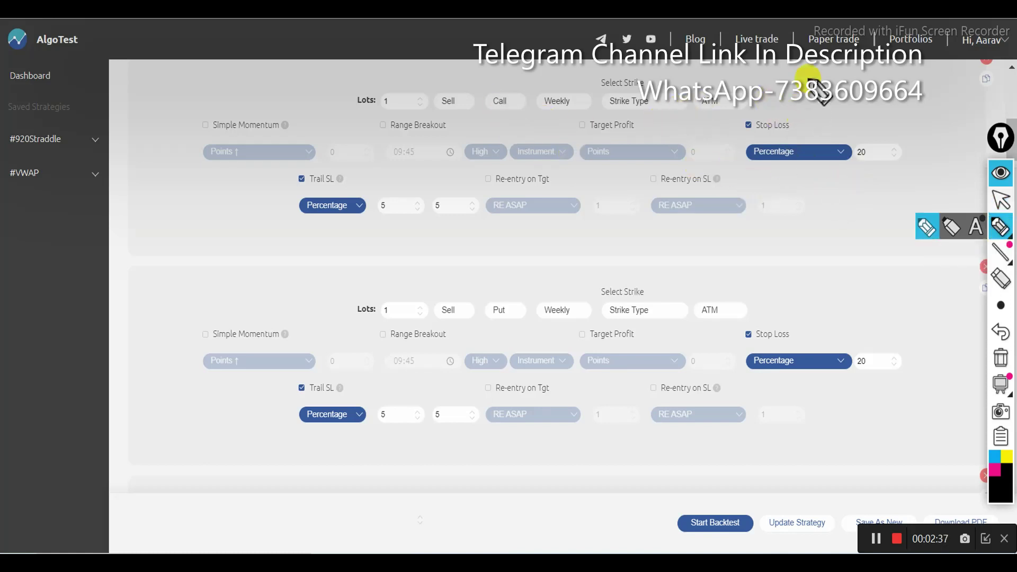
mouse_move(808, 74)
mouse_down()
mouse_move(466, 66)
mouse_move(263, 197)
mouse_move(275, 403)
mouse_move(542, 447)
mouse_move(848, 384)
mouse_move(789, 95)
mouse_up()
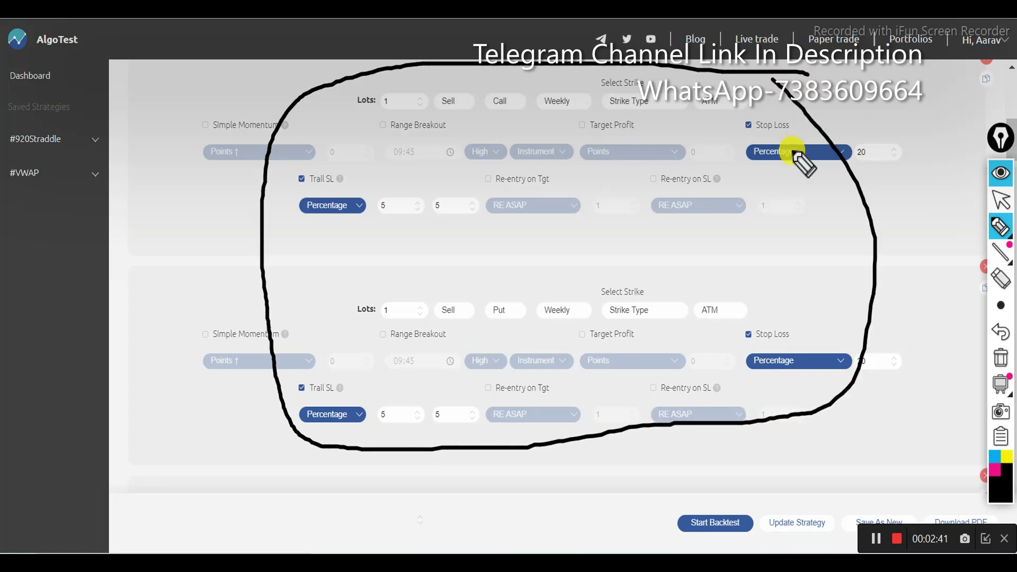
click(1009, 367)
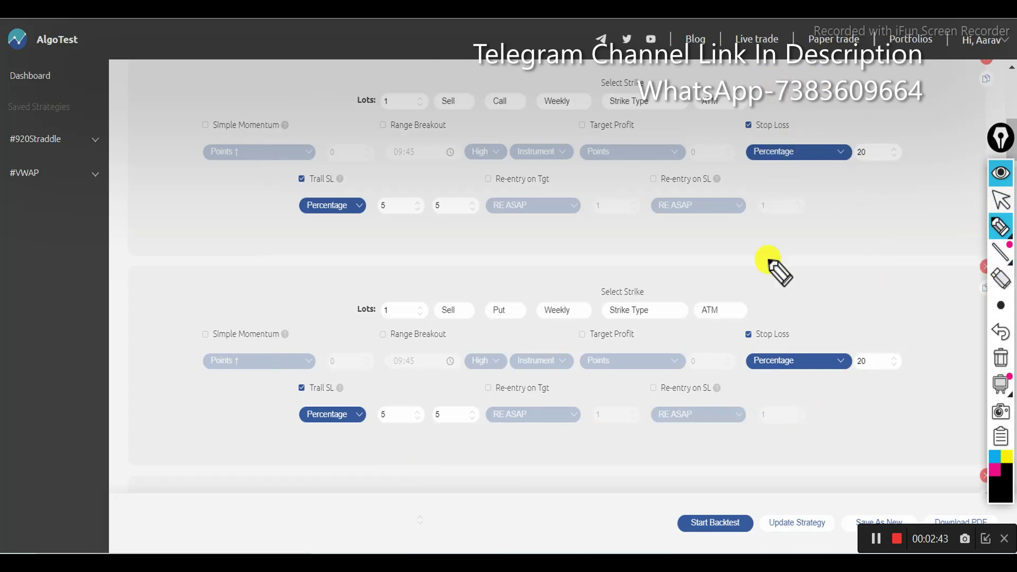
Underline the lots, position and ATM strike in both ATM legs, plus the call leg's Weekly expiry and the put leg's option type
drag(371, 112, 419, 104)
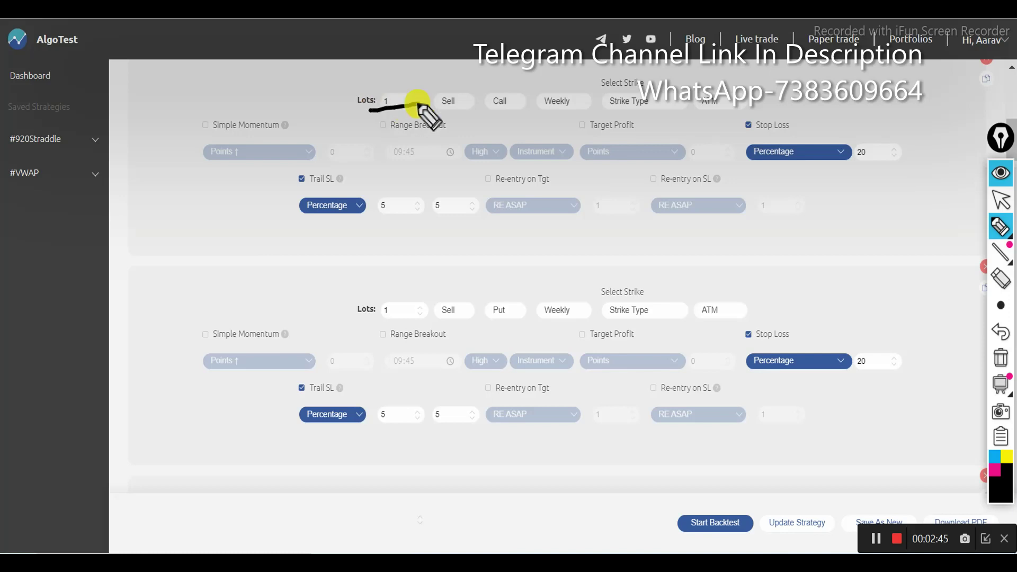
drag(381, 320, 401, 321)
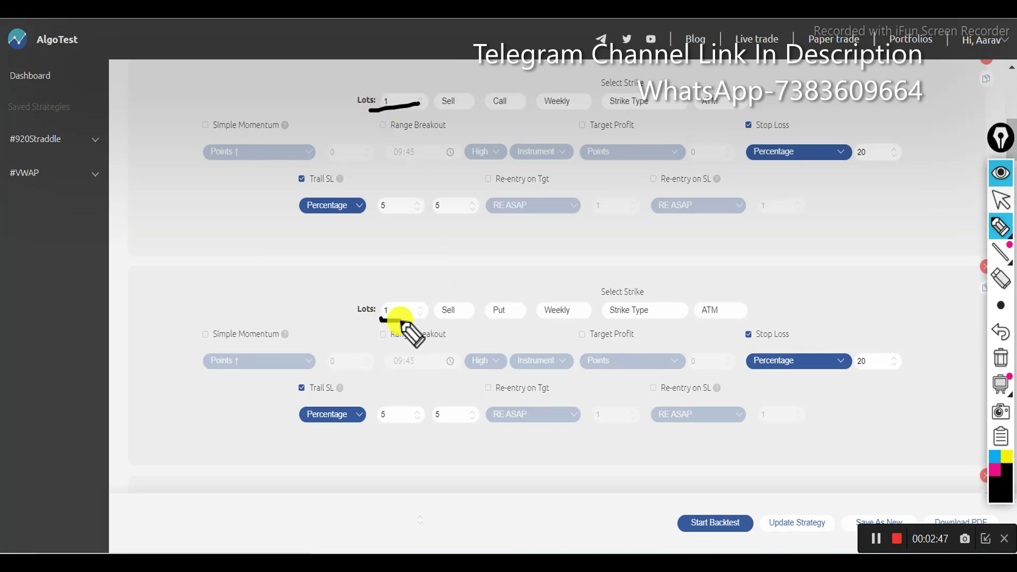
drag(434, 114, 588, 114)
drag(695, 118, 761, 110)
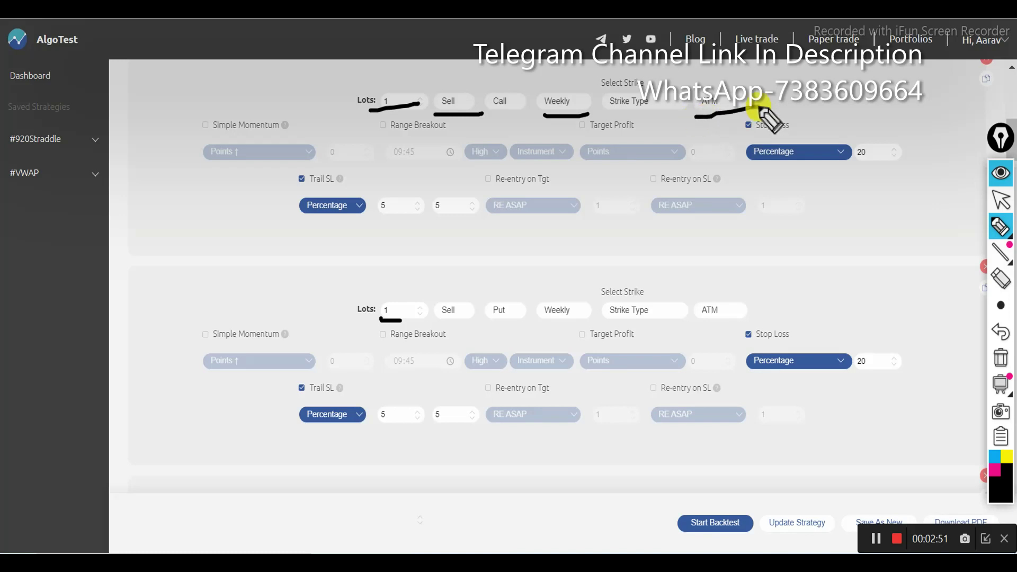
drag(445, 324, 515, 332)
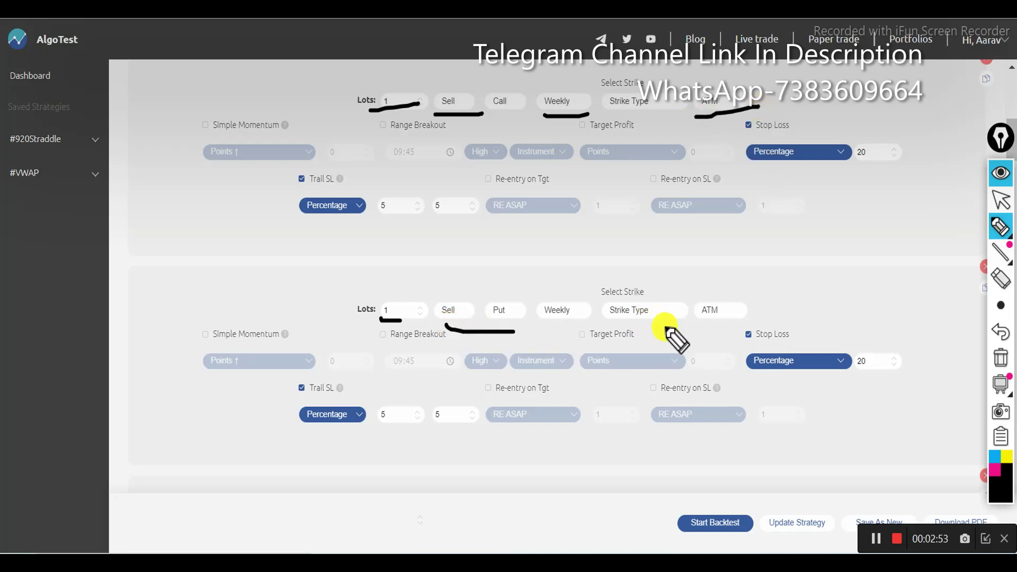
drag(691, 328, 742, 326)
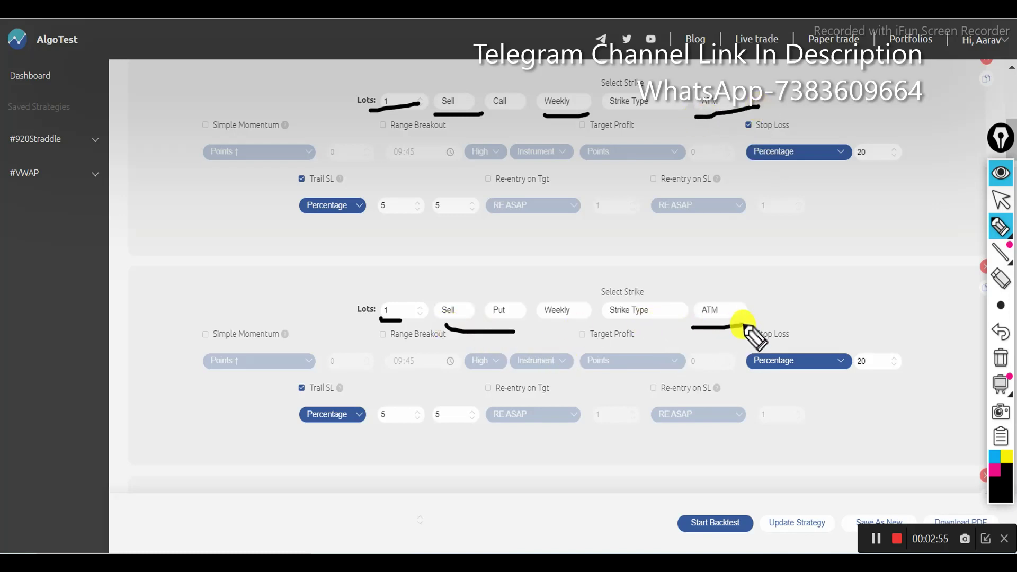
Mark the 20 percent stop loss and the 5-5 percentage Trail SL on both ATM legs, and clear all annotations
click(1000, 227)
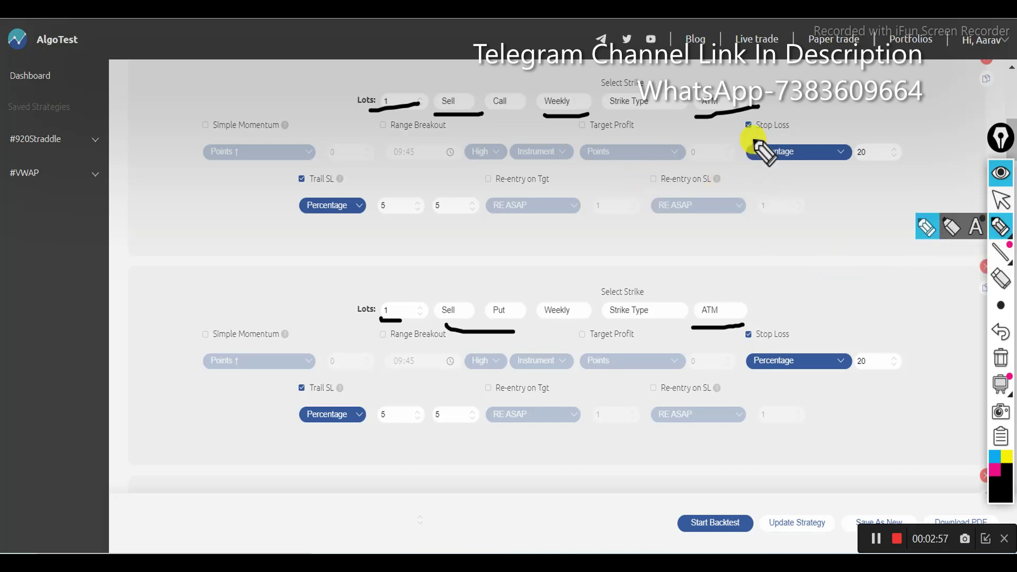
mouse_move(752, 172)
mouse_down()
mouse_move(905, 144)
mouse_move(851, 172)
mouse_up()
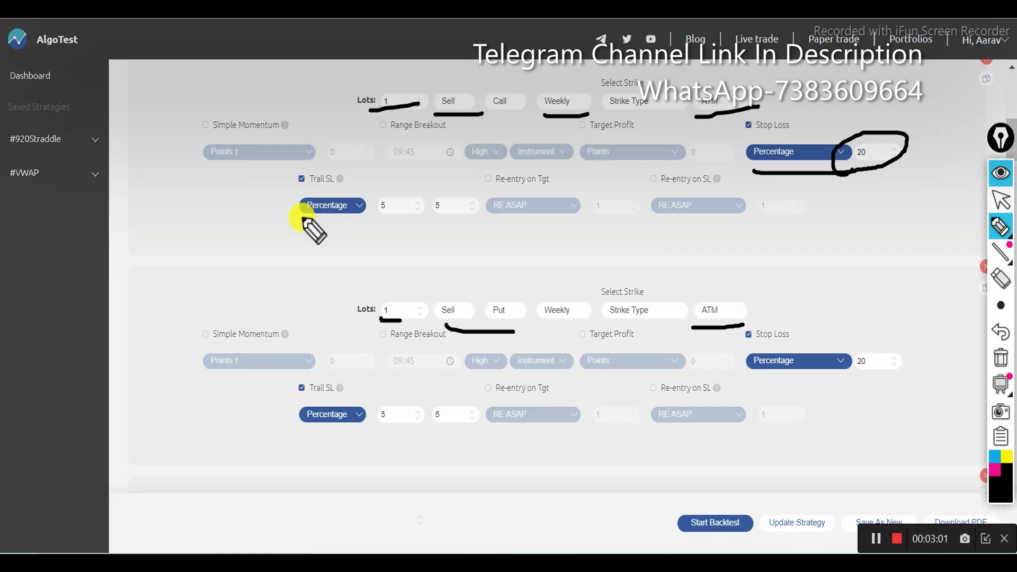
mouse_move(306, 223)
mouse_down()
mouse_move(479, 222)
mouse_move(384, 194)
mouse_move(272, 199)
mouse_move(302, 223)
mouse_up()
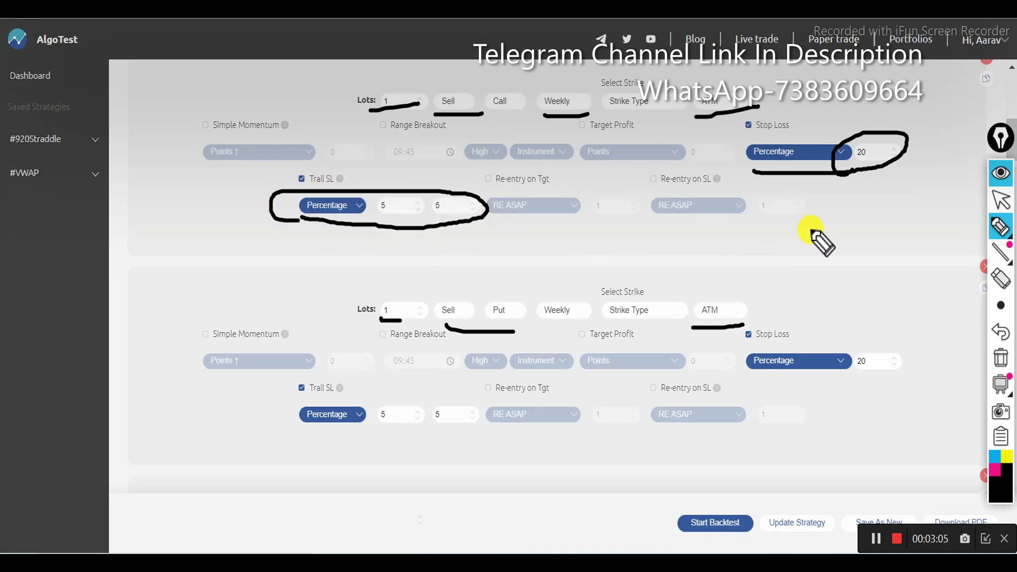
mouse_move(810, 230)
mouse_down()
mouse_move(800, 277)
mouse_move(769, 241)
mouse_up()
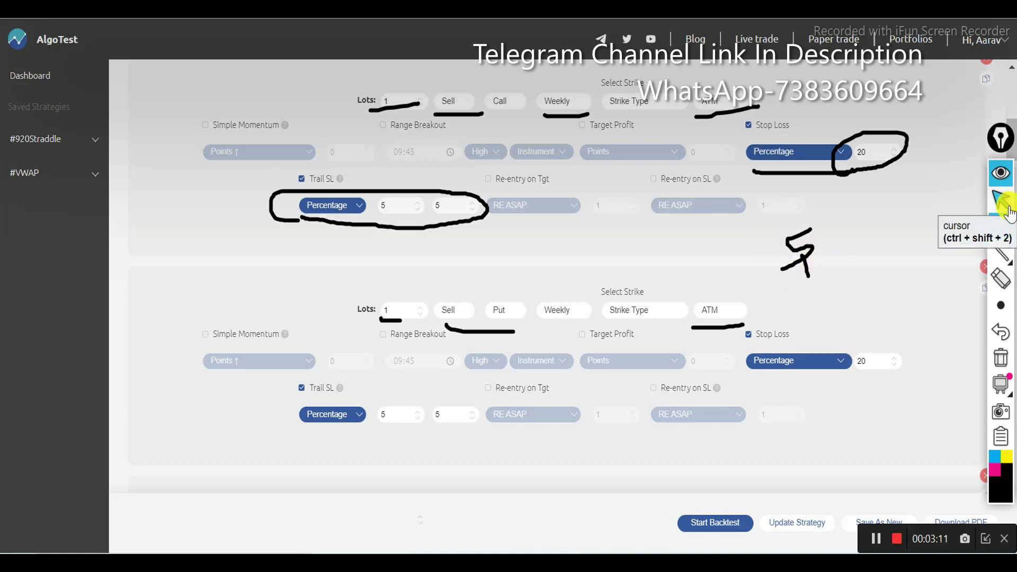
click(1001, 226)
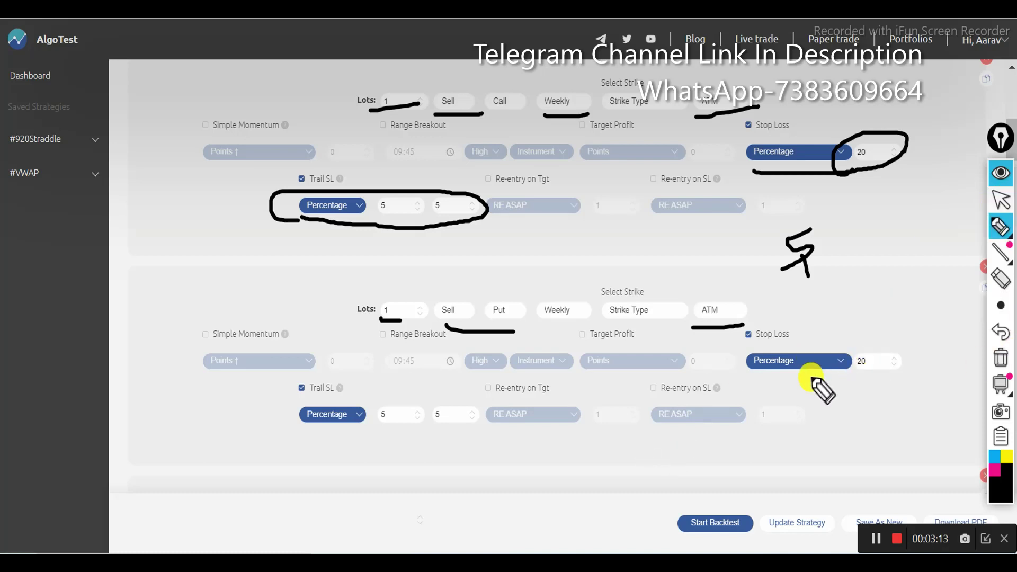
mouse_move(795, 378)
mouse_down()
mouse_move(894, 374)
mouse_move(843, 385)
mouse_up()
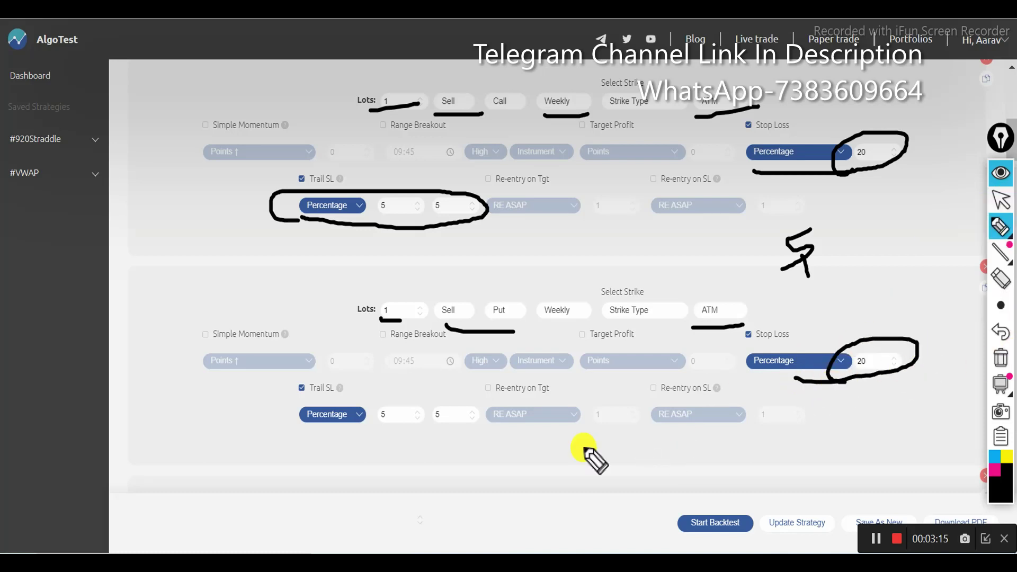
mouse_move(290, 440)
mouse_down()
mouse_move(469, 445)
mouse_move(416, 392)
mouse_move(297, 435)
mouse_up()
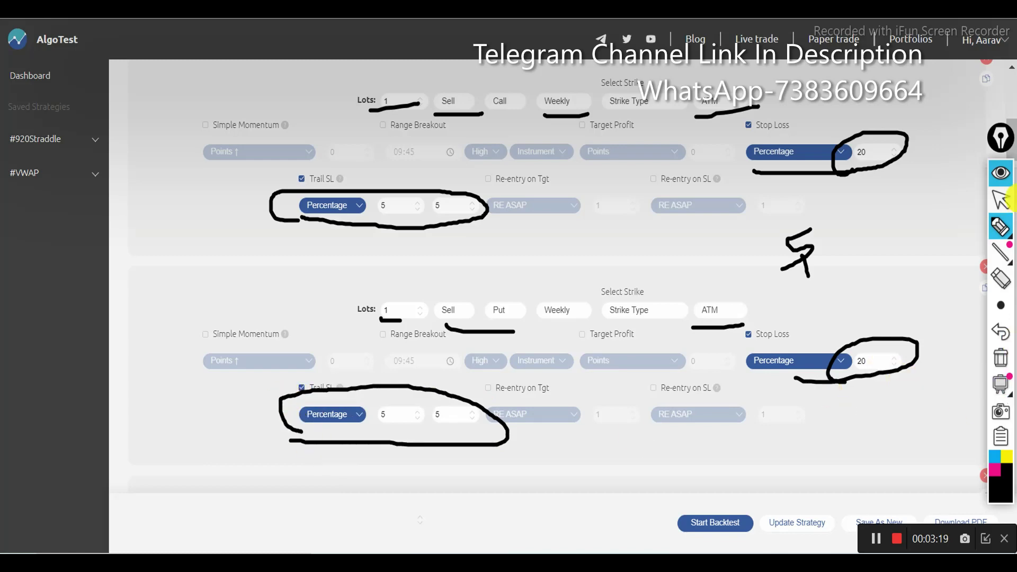
click(999, 204)
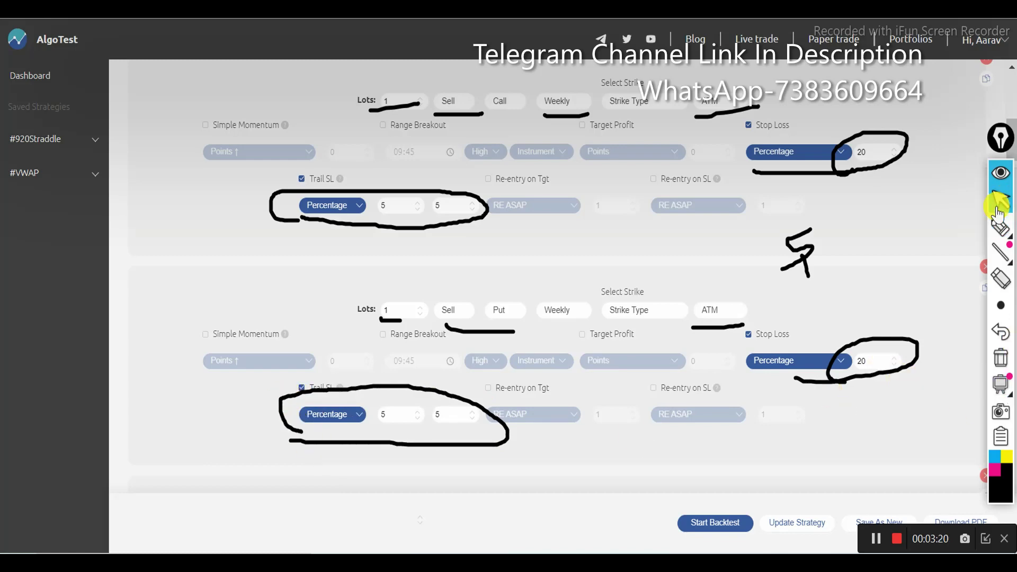
click(1001, 358)
Underline the lots, Put type and Weekly expiry of the OTM1 put leg, circle its OTM1 strike, write example strike prices, and clear the markings
scroll(772, 249, down, 10)
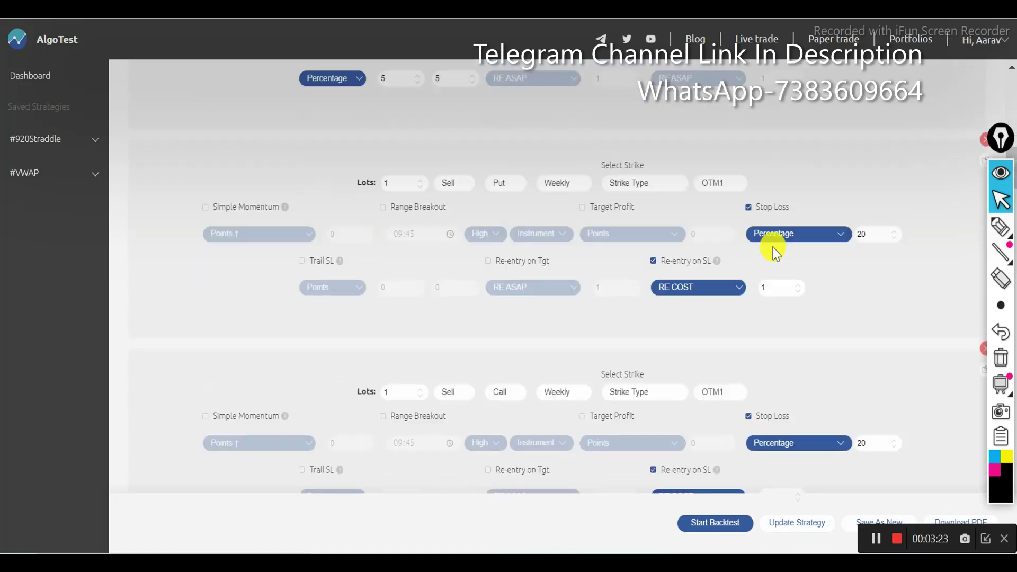
click(1000, 227)
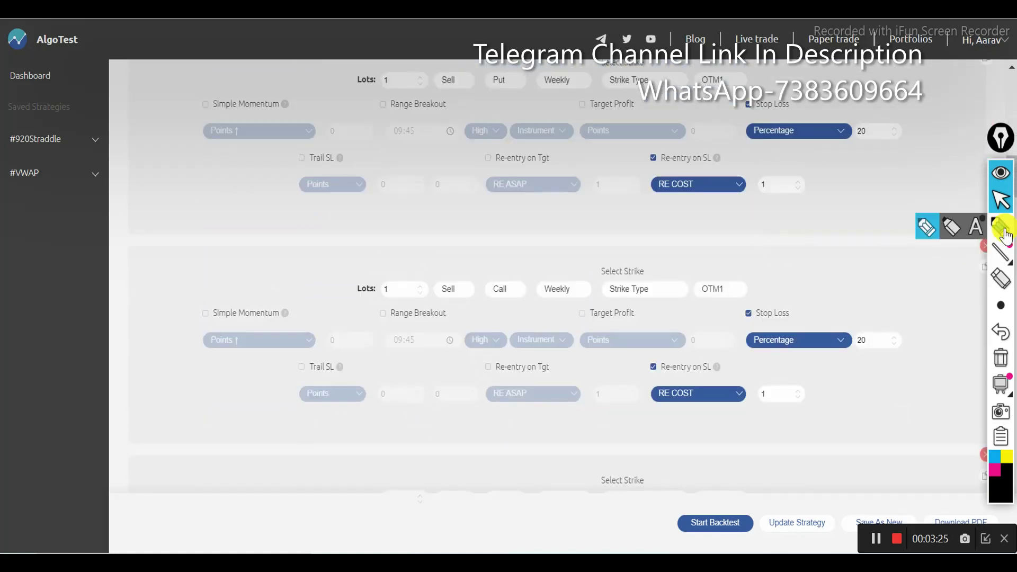
mouse_move(361, 92)
mouse_down()
mouse_move(415, 83)
mouse_move(594, 96)
mouse_up()
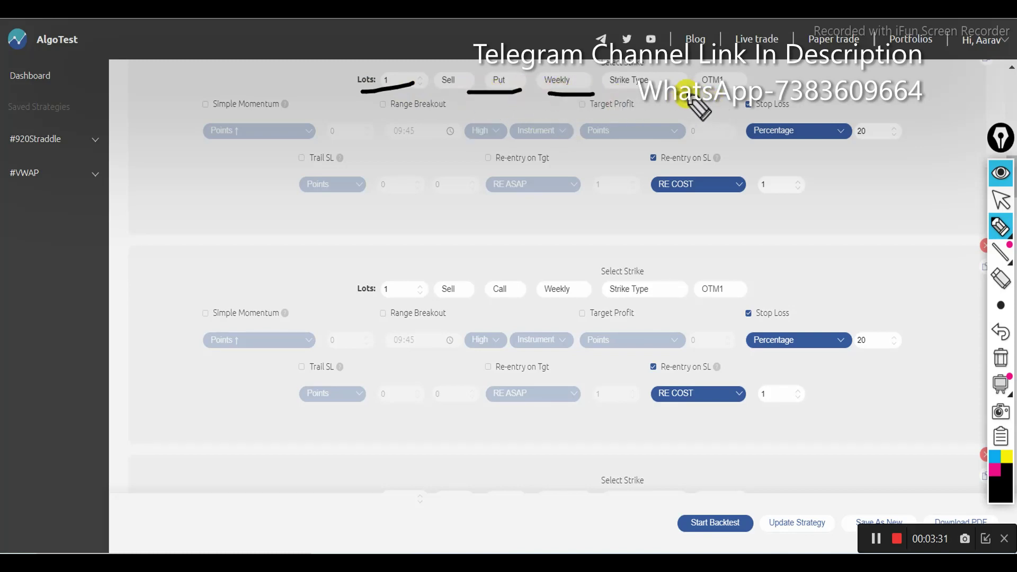
mouse_move(685, 98)
mouse_down()
mouse_move(754, 82)
mouse_move(681, 84)
mouse_move(699, 96)
mouse_up()
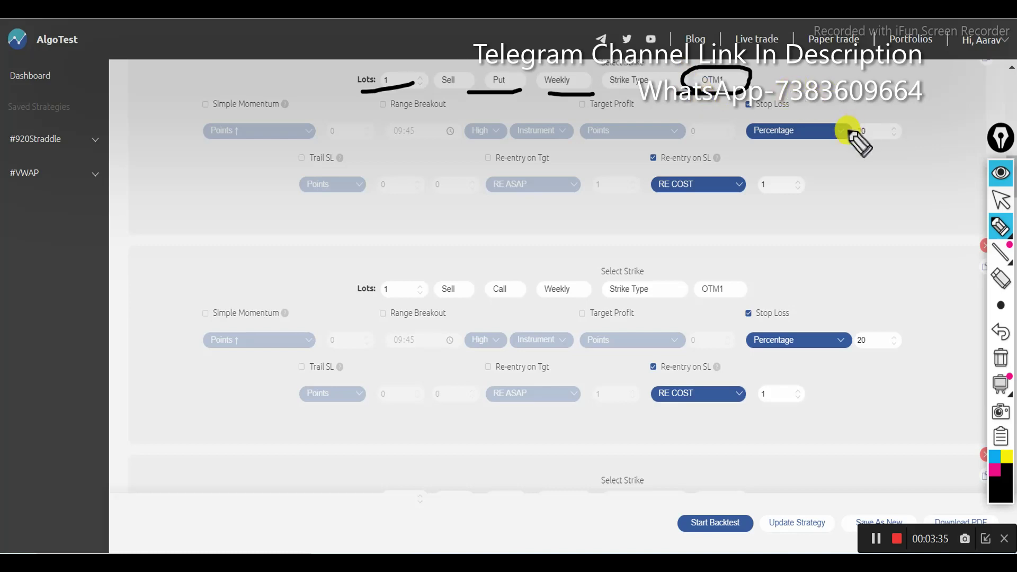
drag(848, 101, 872, 109)
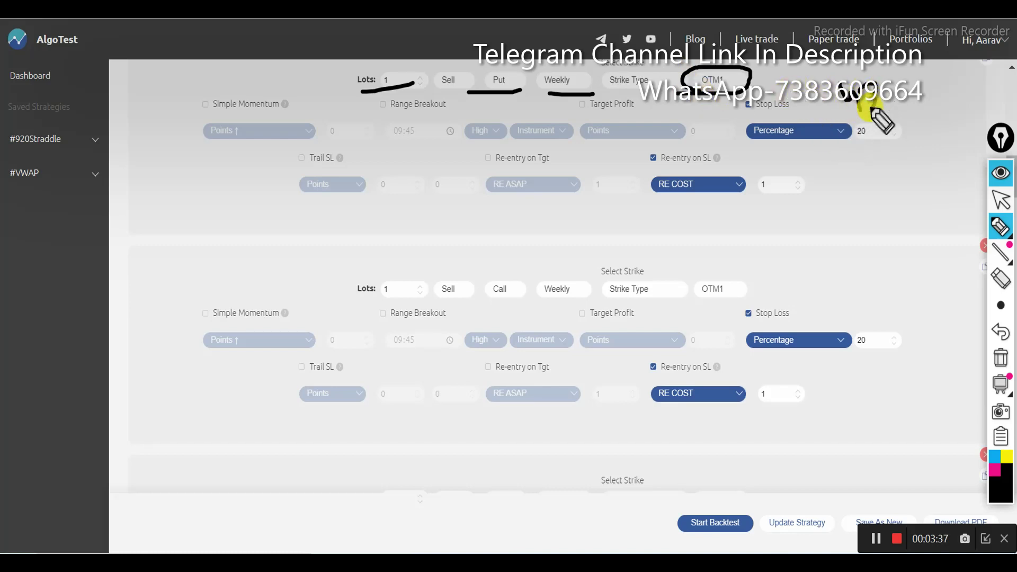
drag(911, 72, 925, 68)
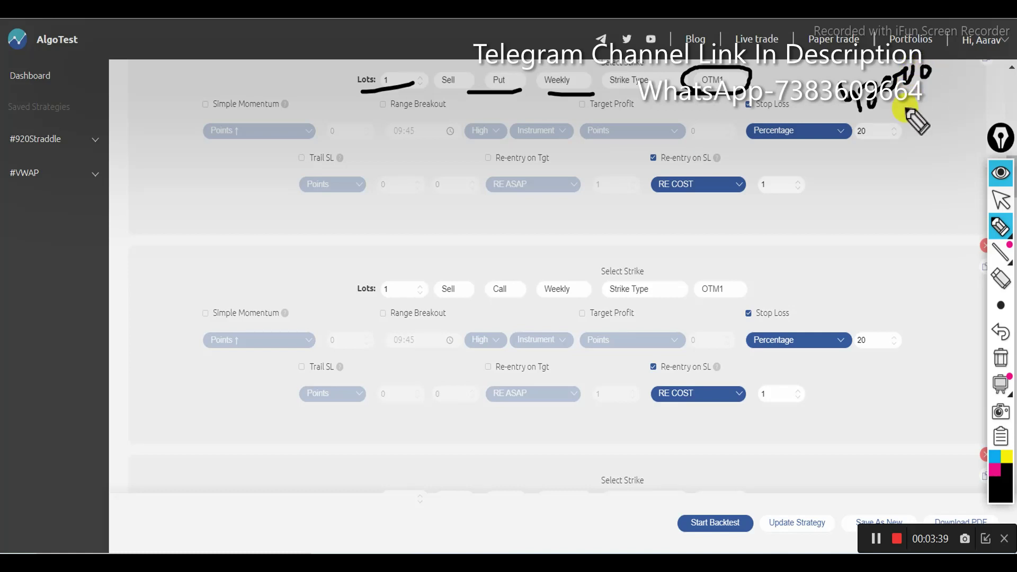
mouse_move(887, 112)
mouse_down()
mouse_move(882, 150)
mouse_move(947, 110)
mouse_up()
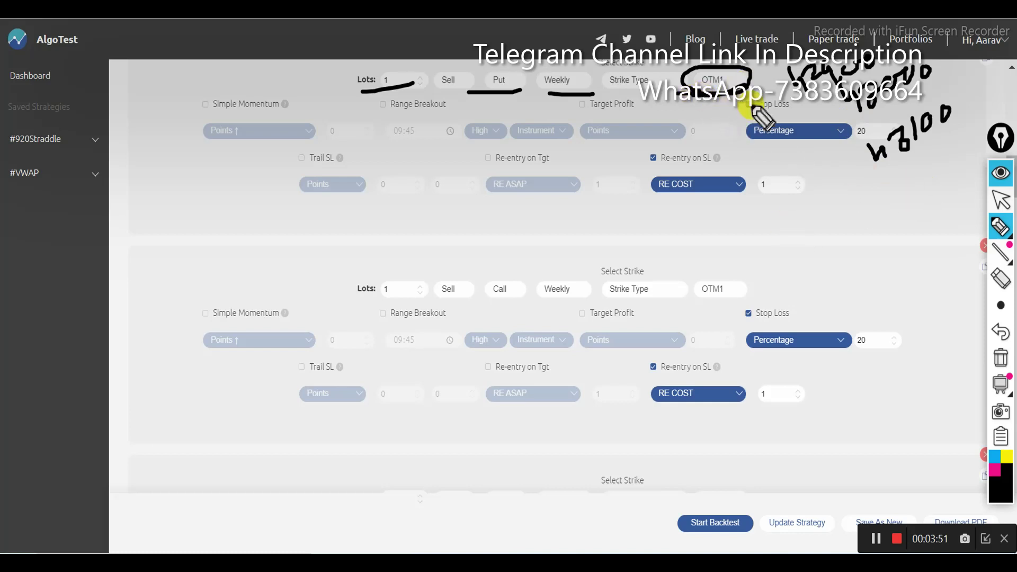
click(1001, 356)
Circle the OTM1 put leg's 20 percent stop loss and RE COST 1 re-entry on SL, and underline its Trail SL
mouse_move(852, 152)
mouse_down()
mouse_move(915, 132)
mouse_move(856, 156)
mouse_up()
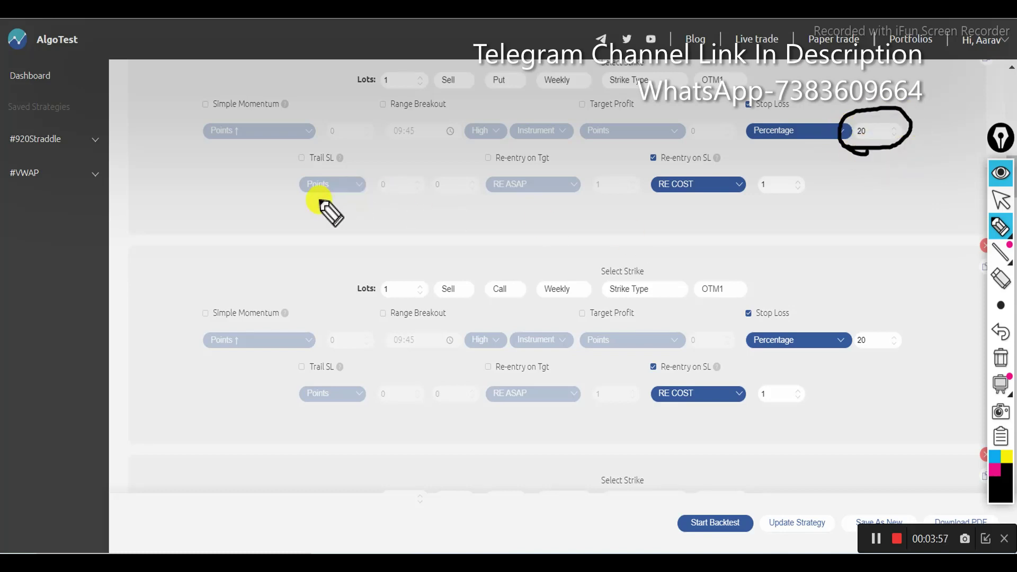
drag(312, 200, 391, 218)
mouse_move(635, 201)
mouse_down()
mouse_move(795, 200)
mouse_move(749, 154)
mouse_move(638, 154)
mouse_move(659, 207)
mouse_up()
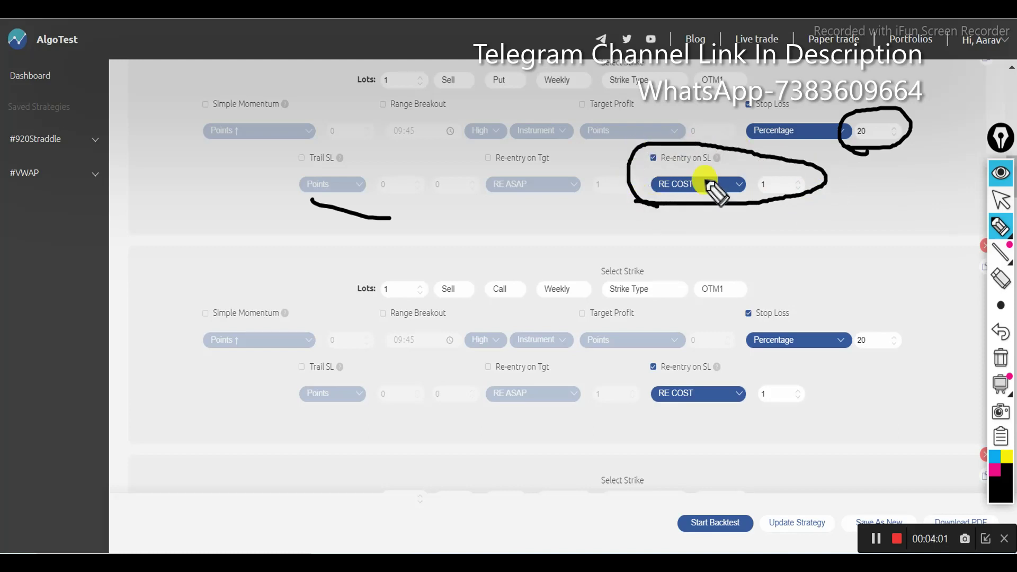
drag(646, 170, 730, 171)
drag(850, 144, 880, 137)
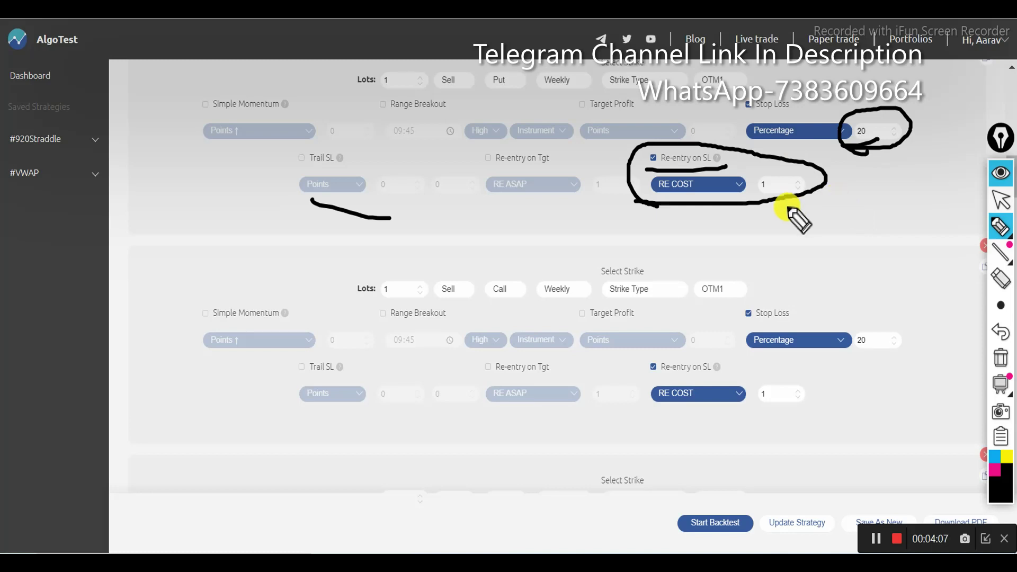
drag(744, 193, 783, 193)
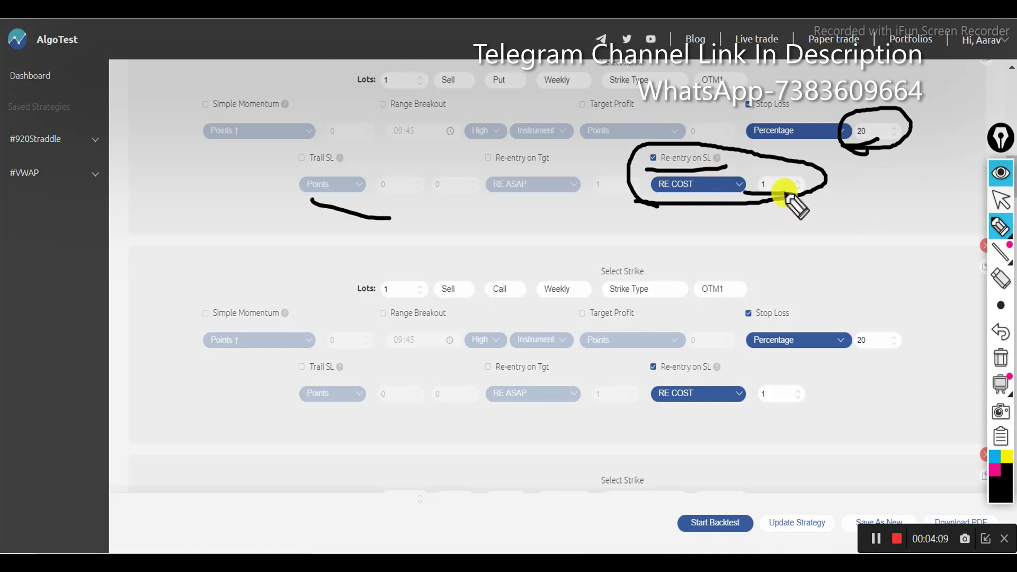
Underline Sell Call and OTM1 in the OTM1 call leg, circle its stop loss and RE COST re-entry, and clear all markings
drag(446, 302, 539, 300)
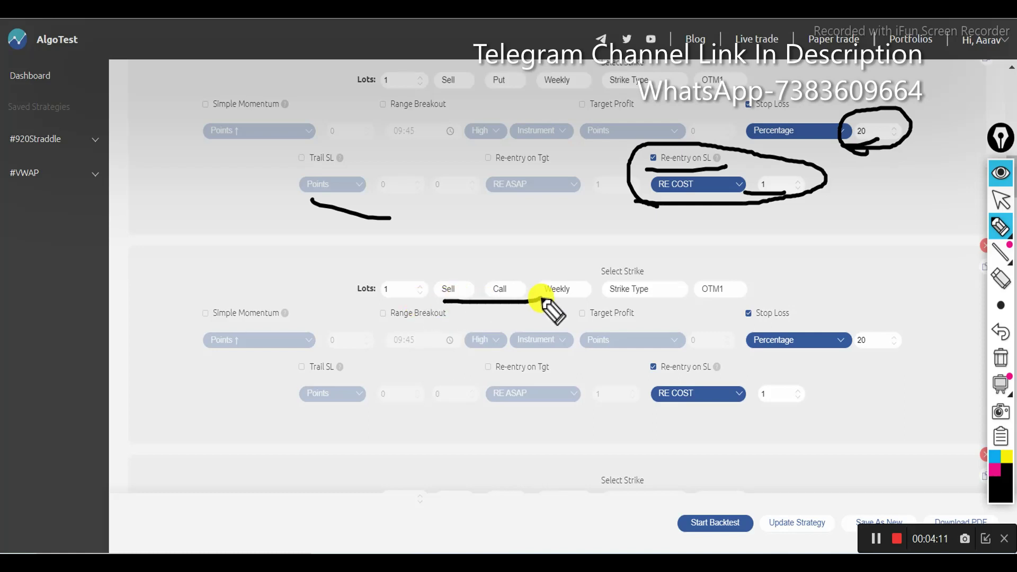
drag(685, 301, 740, 295)
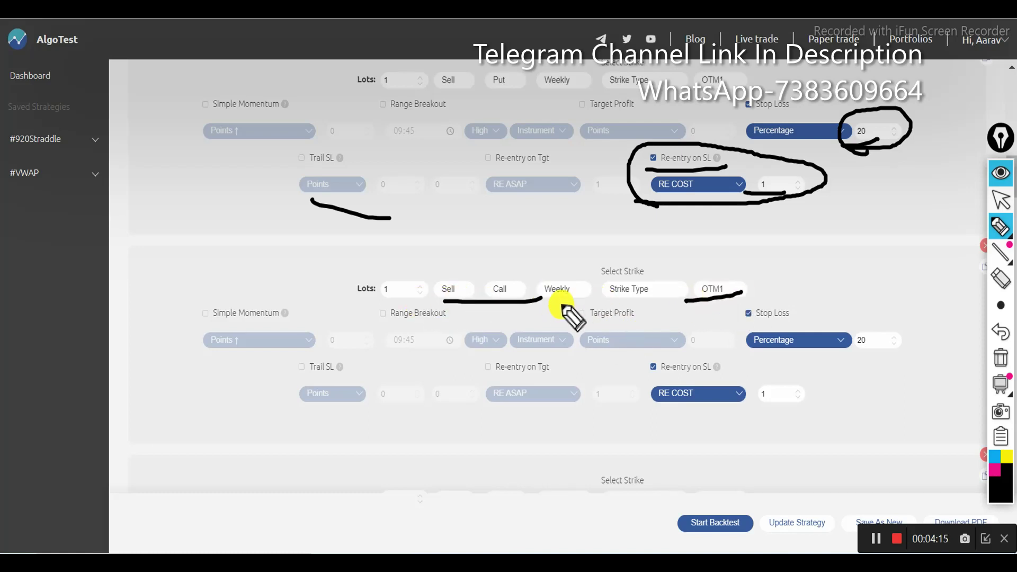
mouse_move(763, 364)
mouse_down()
mouse_move(852, 351)
mouse_move(809, 325)
mouse_move(772, 358)
mouse_move(783, 358)
mouse_up()
mouse_move(638, 423)
mouse_down()
mouse_move(811, 401)
mouse_move(665, 363)
mouse_move(663, 416)
mouse_up()
mouse_move(1010, 227)
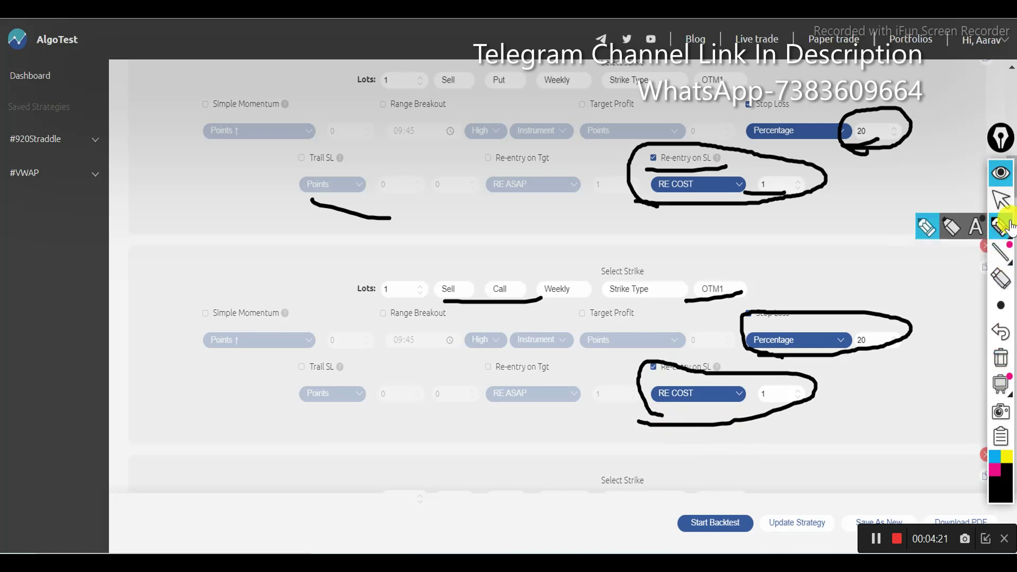
click(1002, 200)
click(1000, 365)
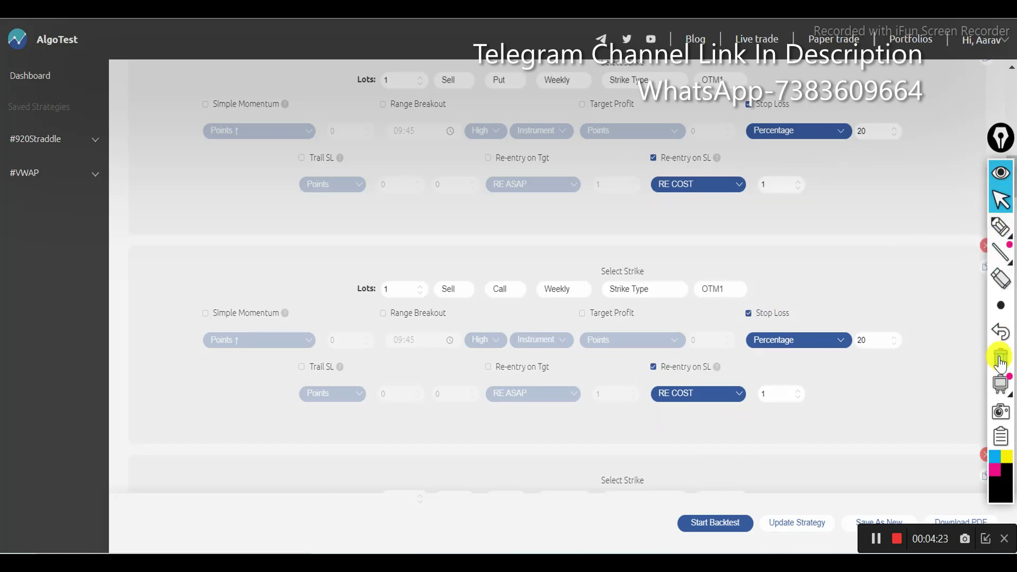
Underline the lots, position and option type in both OTM2 legs and the call leg's Weekly expiry, and circle both OTM2 strikes
scroll(813, 270, down, 5)
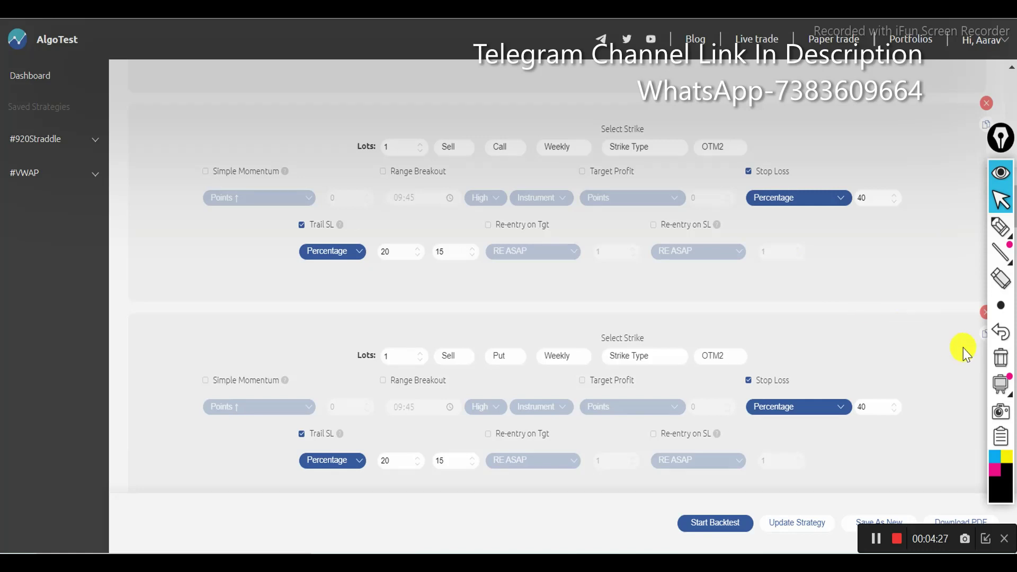
mouse_move(999, 228)
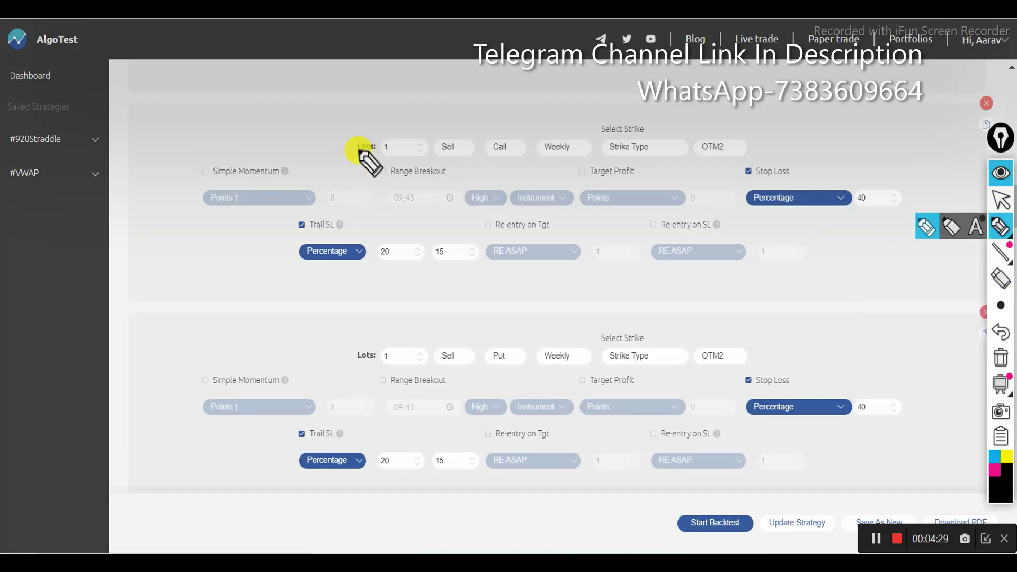
drag(359, 156, 423, 146)
drag(371, 366, 393, 367)
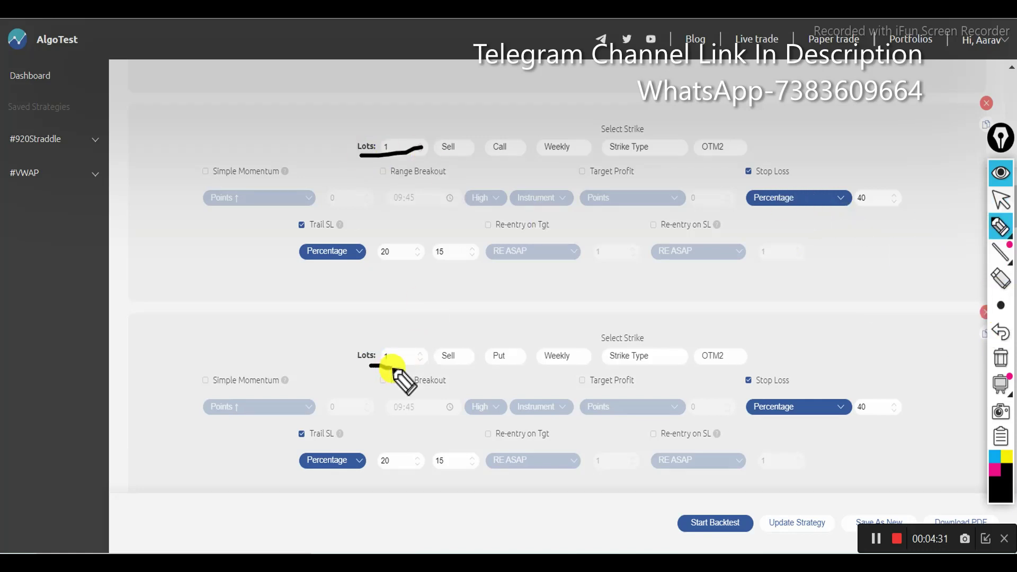
drag(443, 158, 596, 157)
mouse_move(680, 160)
mouse_down()
mouse_move(758, 151)
mouse_move(687, 161)
mouse_move(701, 160)
mouse_up()
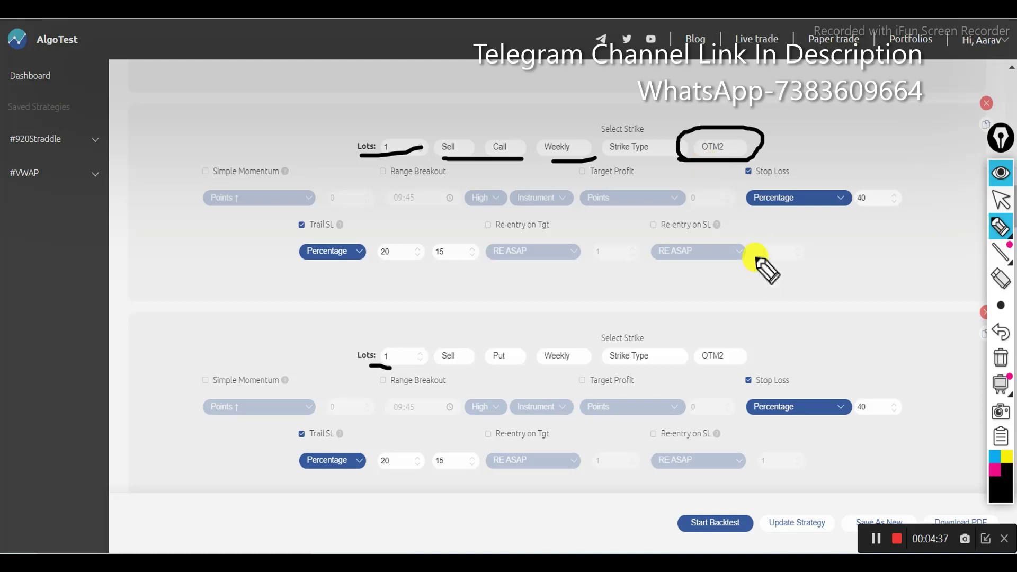
drag(441, 373, 534, 374)
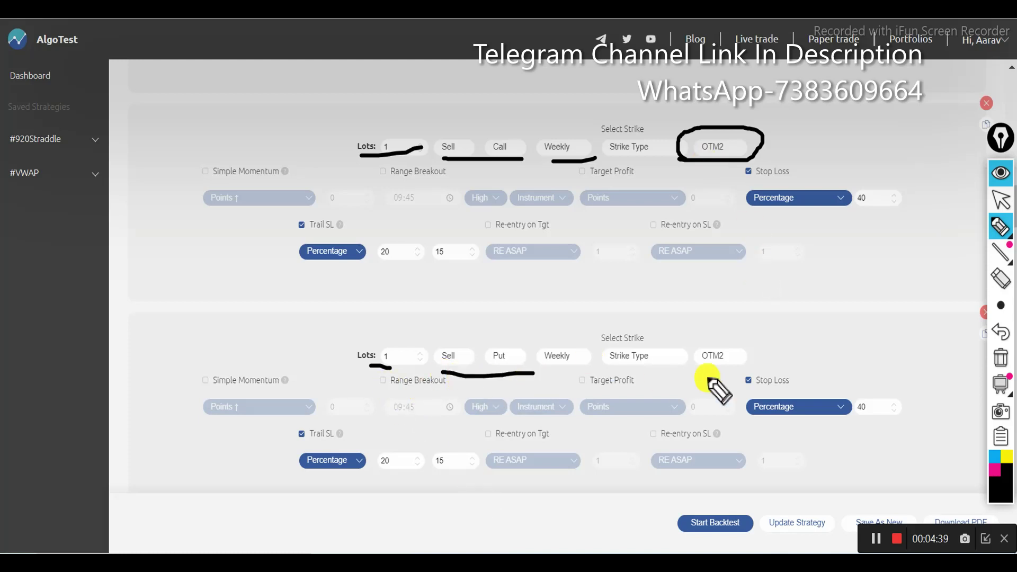
mouse_move(700, 365)
mouse_down()
mouse_move(678, 365)
mouse_move(749, 352)
mouse_move(707, 375)
mouse_up()
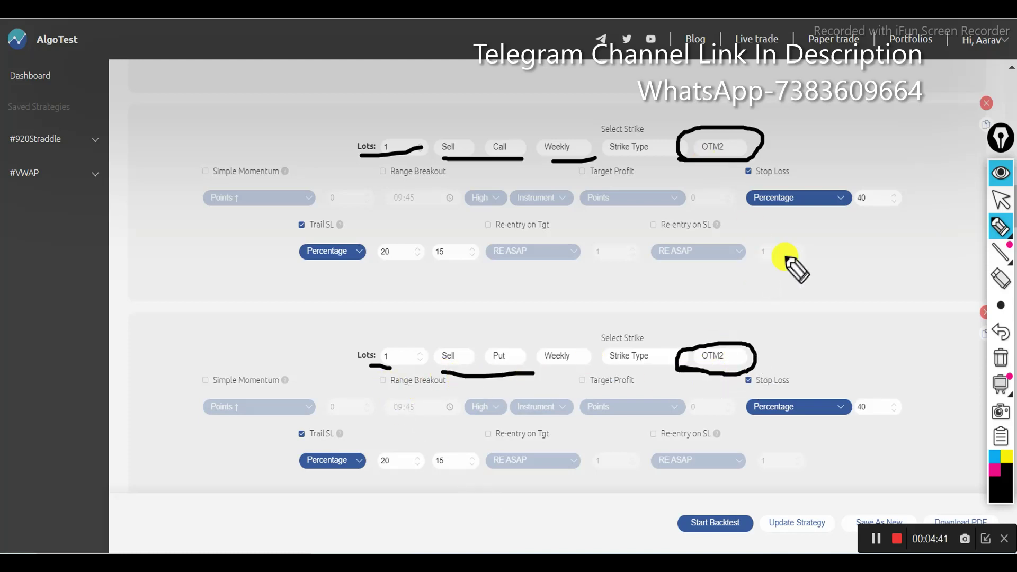
Circle the OTM2 call leg's 40 percent stop loss, jot example numbers below it, underline the 40, and clear the markings
mouse_move(750, 219)
mouse_down()
mouse_move(856, 217)
mouse_move(881, 175)
mouse_move(740, 170)
mouse_move(757, 227)
mouse_up()
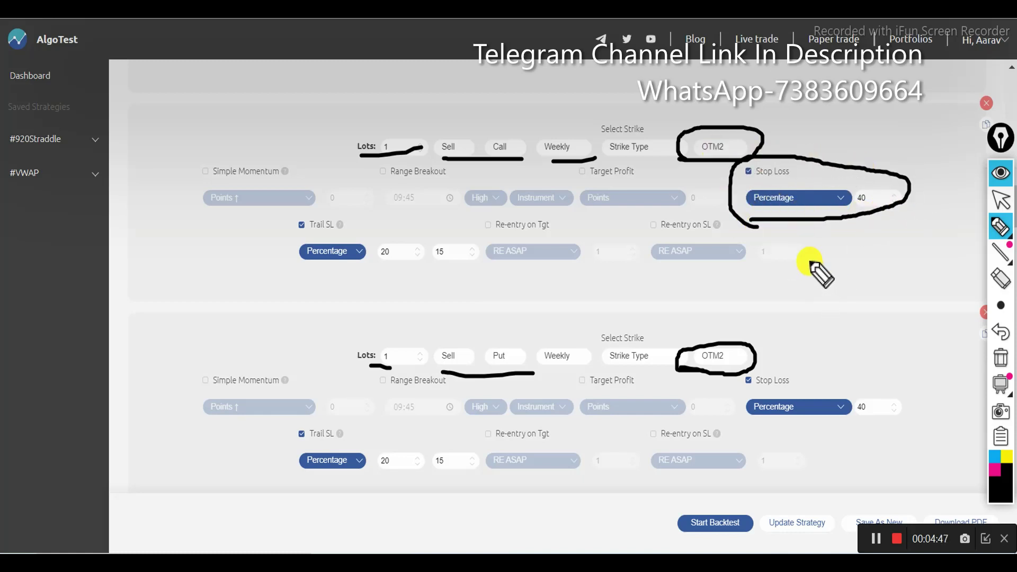
mouse_move(814, 250)
mouse_down()
mouse_move(818, 274)
mouse_move(847, 265)
mouse_move(856, 281)
mouse_up()
mouse_move(881, 264)
mouse_down()
mouse_move(884, 292)
mouse_move(899, 278)
mouse_up()
click(901, 272)
drag(848, 328, 897, 307)
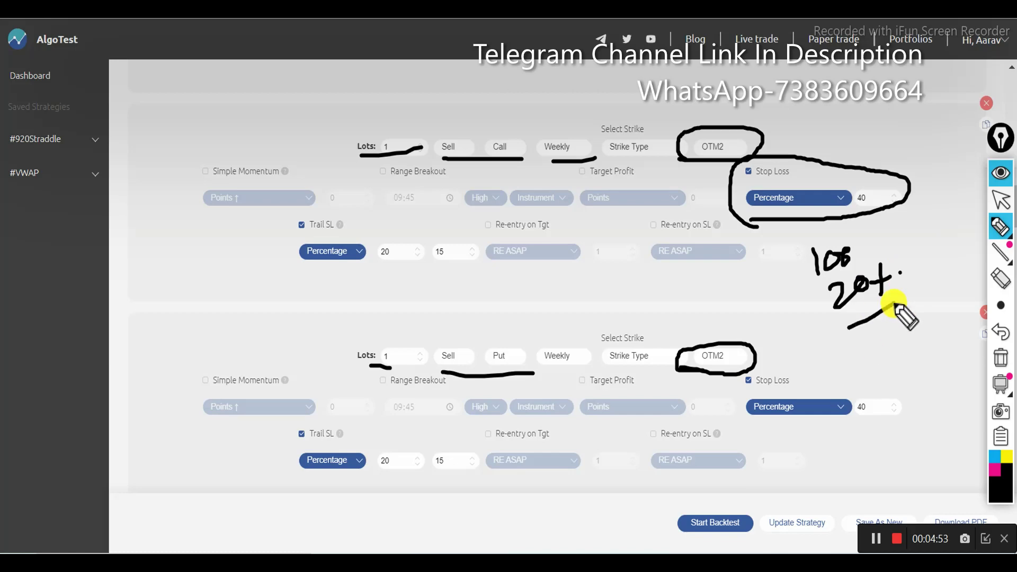
mouse_move(847, 210)
mouse_down()
mouse_move(894, 209)
mouse_move(884, 218)
mouse_up()
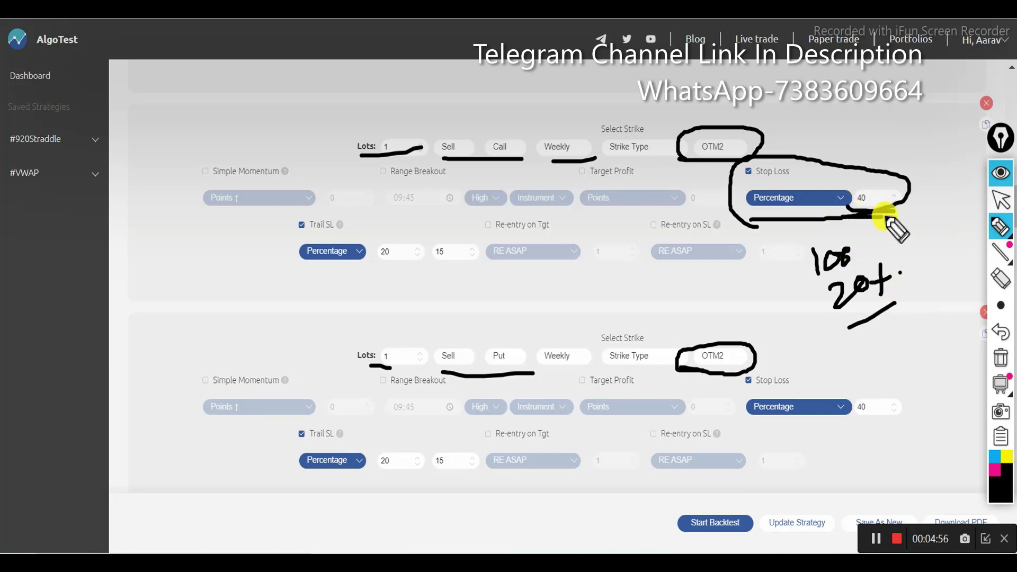
click(1001, 364)
Circle the 40 percent stop loss, 20-15 percentage Trail SL and option type in both OTM2 legs, underline the put leg's OTM2, and clear everything
mouse_move(823, 221)
mouse_down()
mouse_move(889, 221)
mouse_move(806, 175)
mouse_move(791, 228)
mouse_move(843, 229)
mouse_up()
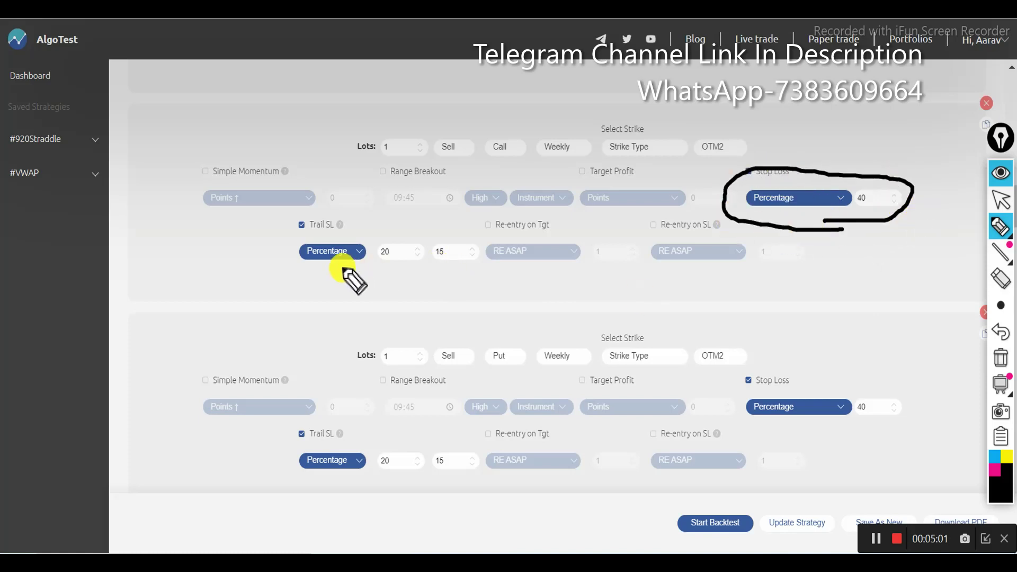
mouse_move(295, 266)
mouse_down()
mouse_move(481, 275)
mouse_move(437, 239)
mouse_move(320, 233)
mouse_move(295, 268)
mouse_up()
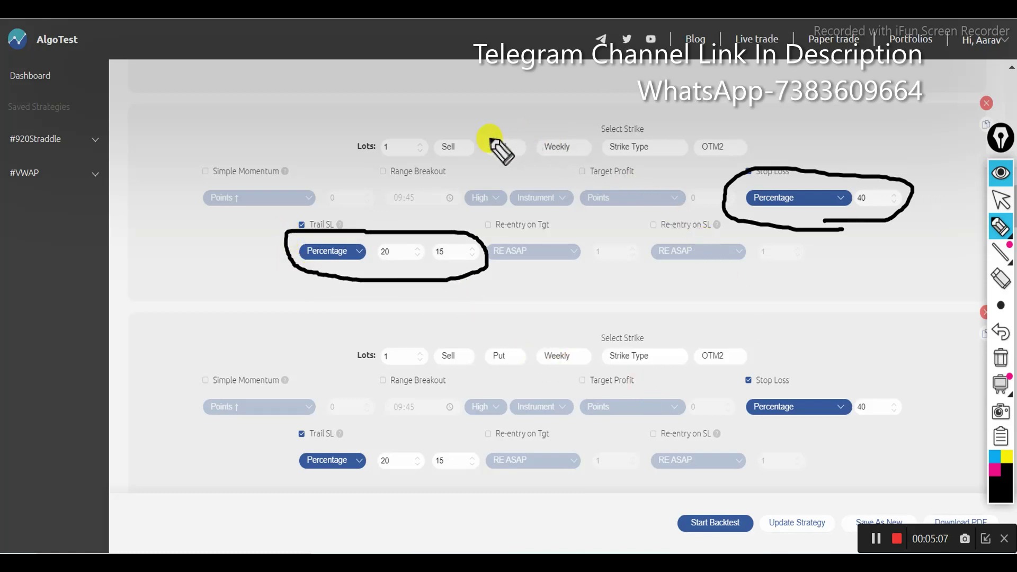
mouse_move(492, 142)
mouse_down()
mouse_move(538, 164)
mouse_move(495, 150)
mouse_up()
mouse_move(485, 372)
mouse_down()
mouse_move(523, 354)
mouse_move(487, 365)
mouse_up()
drag(700, 367, 761, 374)
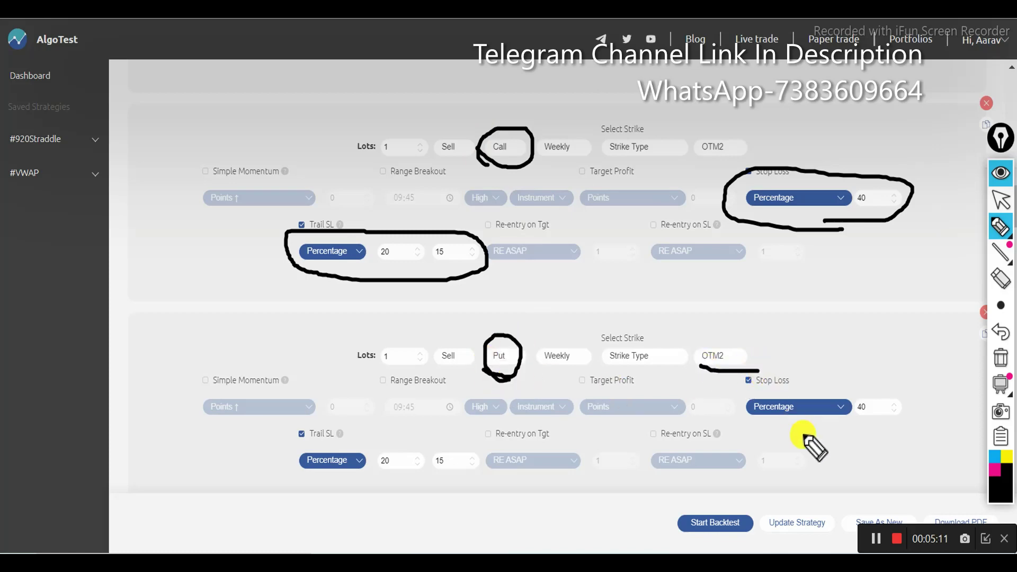
mouse_move(774, 430)
mouse_down()
mouse_move(931, 397)
mouse_move(722, 436)
mouse_move(765, 430)
mouse_up()
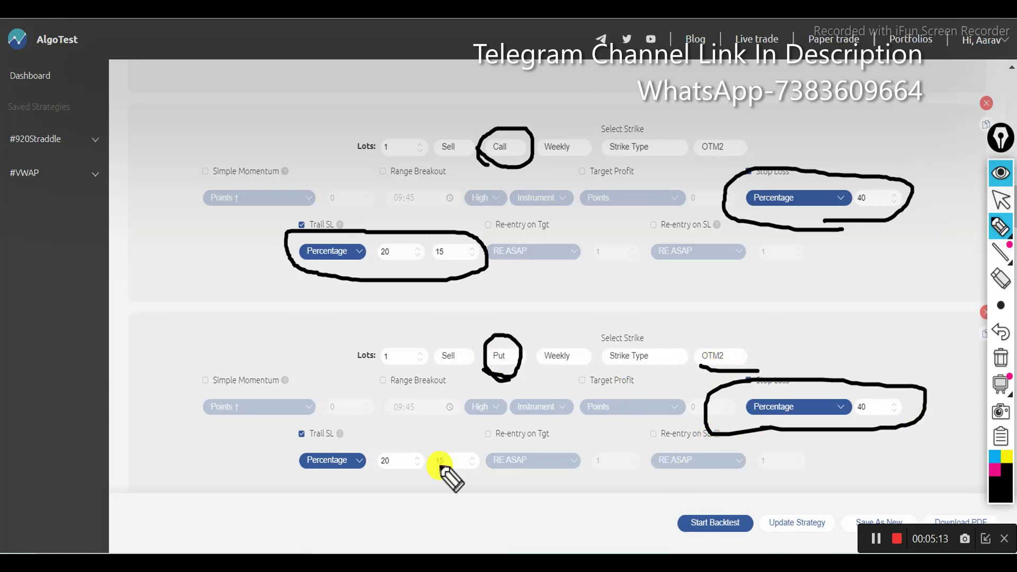
mouse_move(317, 478)
mouse_down()
mouse_move(425, 501)
mouse_move(454, 431)
mouse_move(311, 482)
mouse_move(339, 484)
mouse_up()
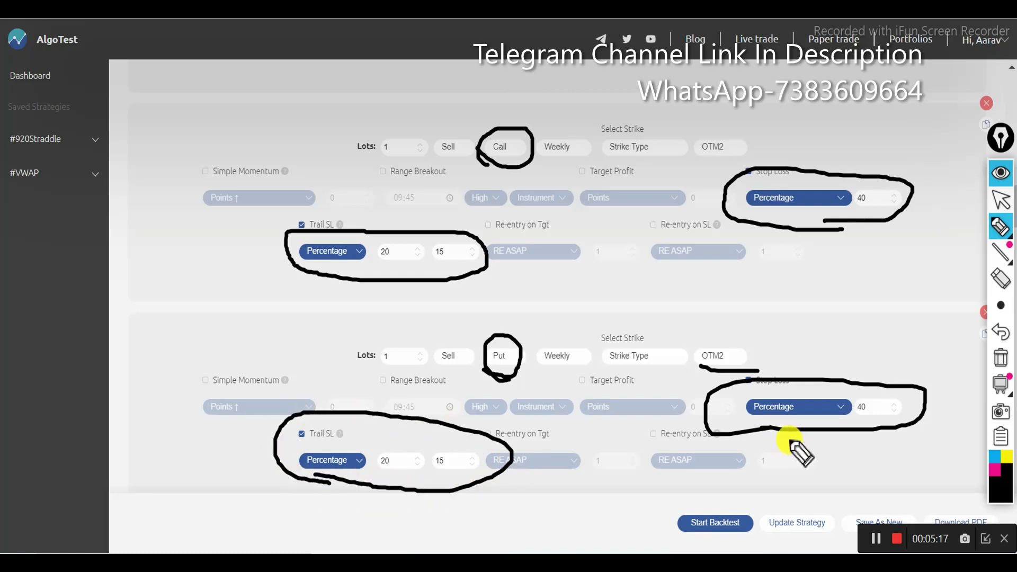
click(1001, 358)
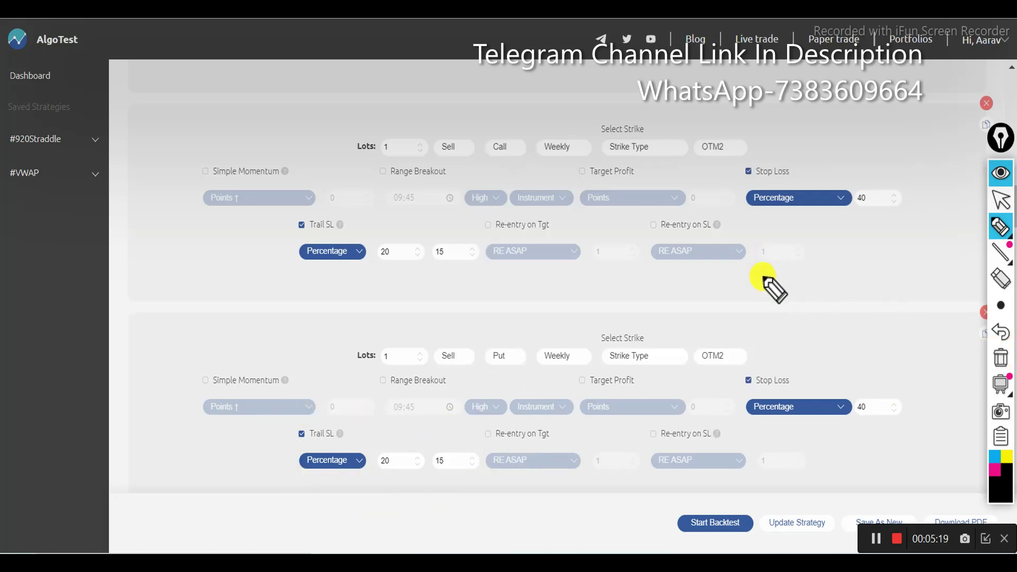
Draw three short pen strokes between the two OTM2 legs and clear them
drag(714, 286, 724, 330)
drag(772, 279, 790, 326)
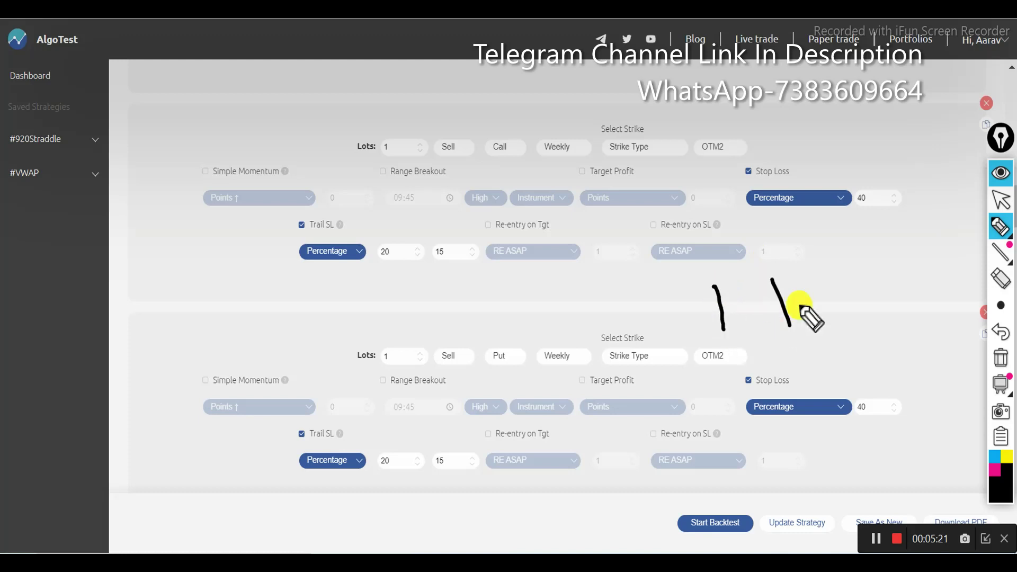
drag(804, 272, 822, 312)
click(1003, 361)
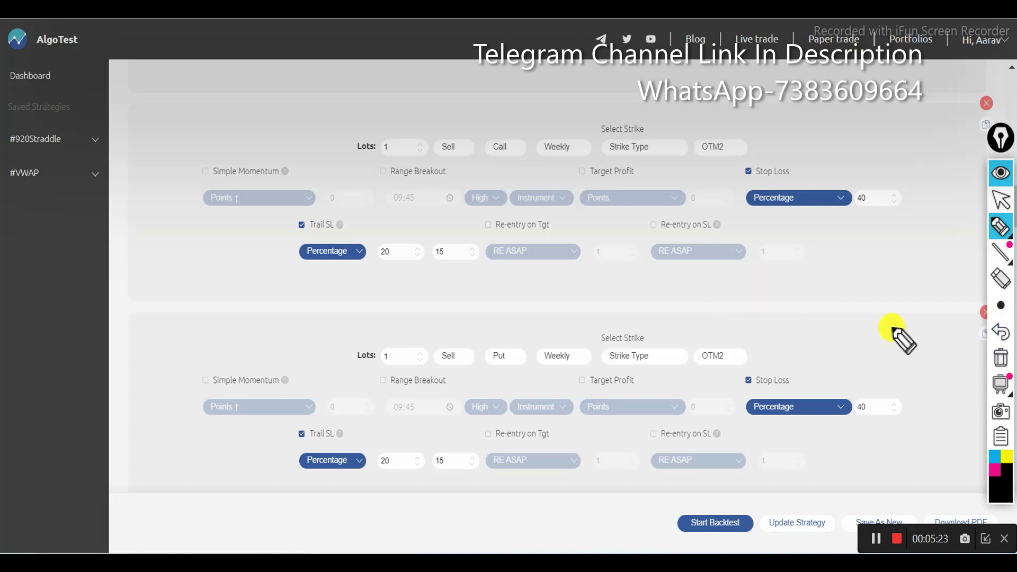
Circle the MTM 4000 Overall Stop Loss in the overall strategy settings and write -4000 near it with the pen
click(1001, 200)
scroll(809, 234, down, 7)
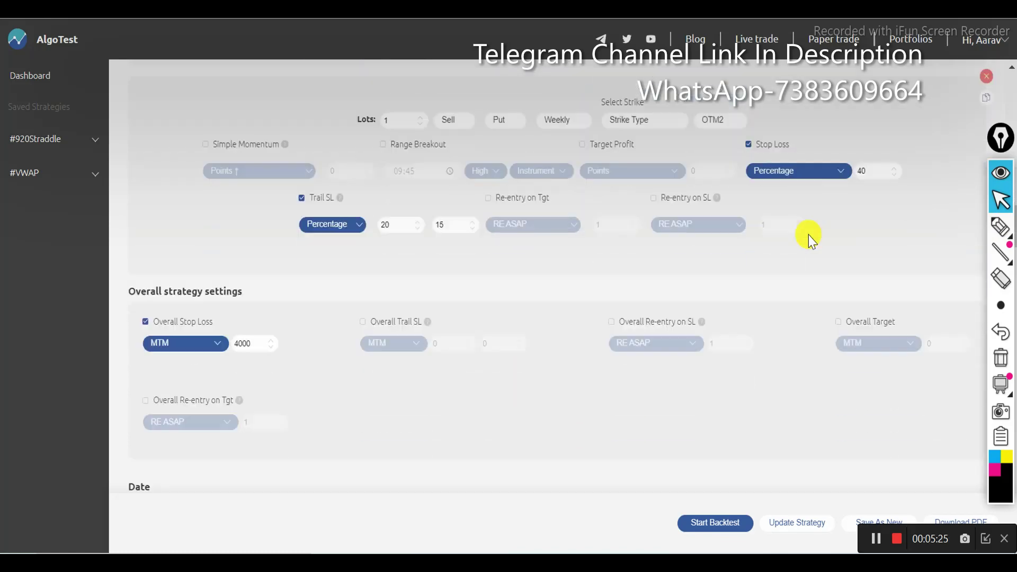
click(1001, 227)
mouse_move(133, 249)
mouse_down()
mouse_move(277, 257)
mouse_move(225, 195)
mouse_move(132, 215)
mouse_move(155, 263)
mouse_up()
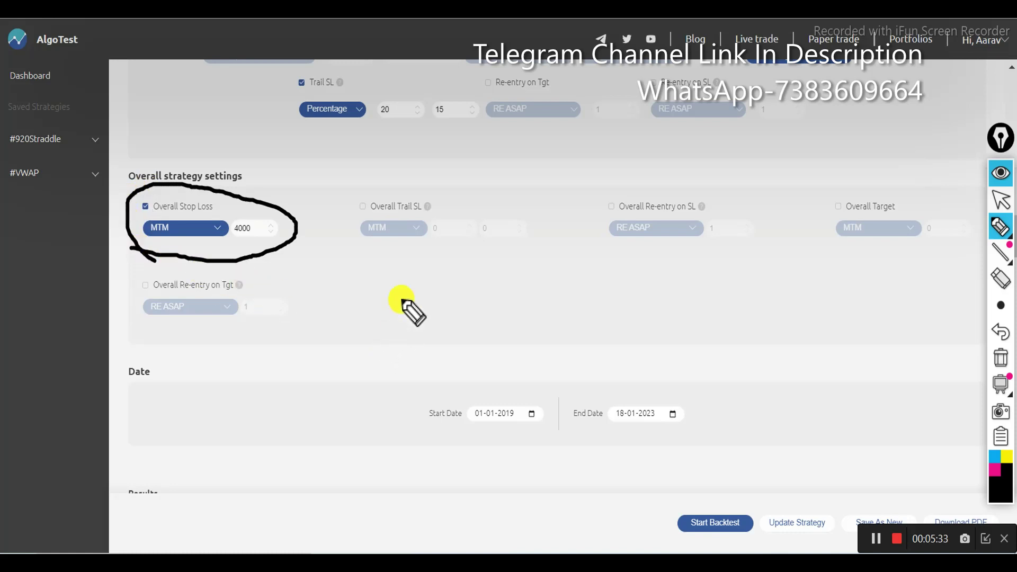
mouse_move(390, 281)
mouse_down()
mouse_move(396, 316)
mouse_move(477, 272)
mouse_move(466, 281)
mouse_up()
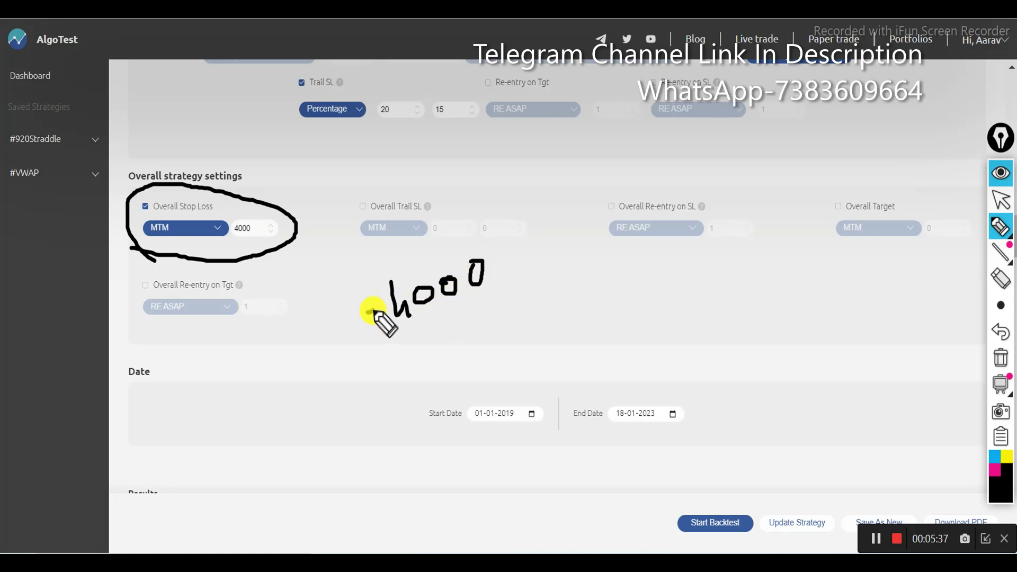
Circle the handwritten -4000 with the pen, draw a cross beside it, and clear all markings
mouse_move(349, 309)
mouse_down()
mouse_move(538, 272)
mouse_move(341, 318)
mouse_move(379, 317)
mouse_up()
drag(536, 260, 613, 295)
drag(573, 248, 557, 321)
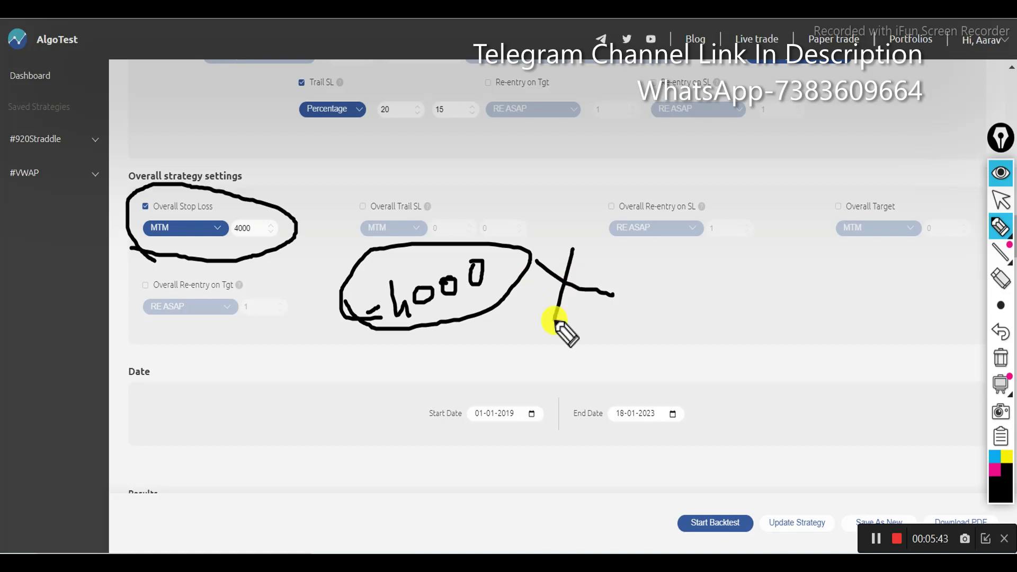
click(1004, 204)
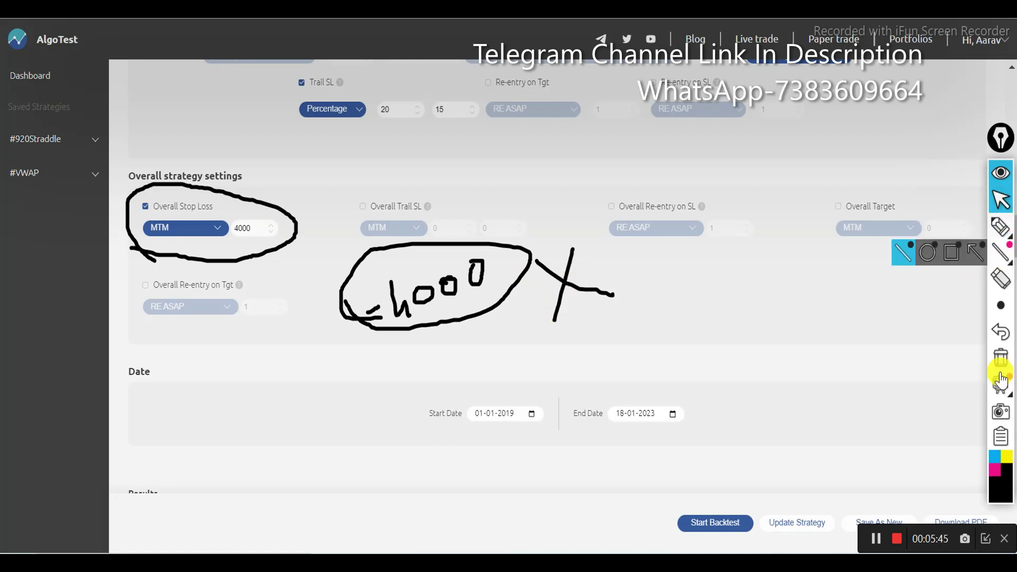
click(1001, 356)
Underline the 09:25 Entry Time and the 15:15 Exit Time in the entry settings with the pen, and clear the markings
scroll(745, 227, up, 1)
scroll(745, 227, up, 15)
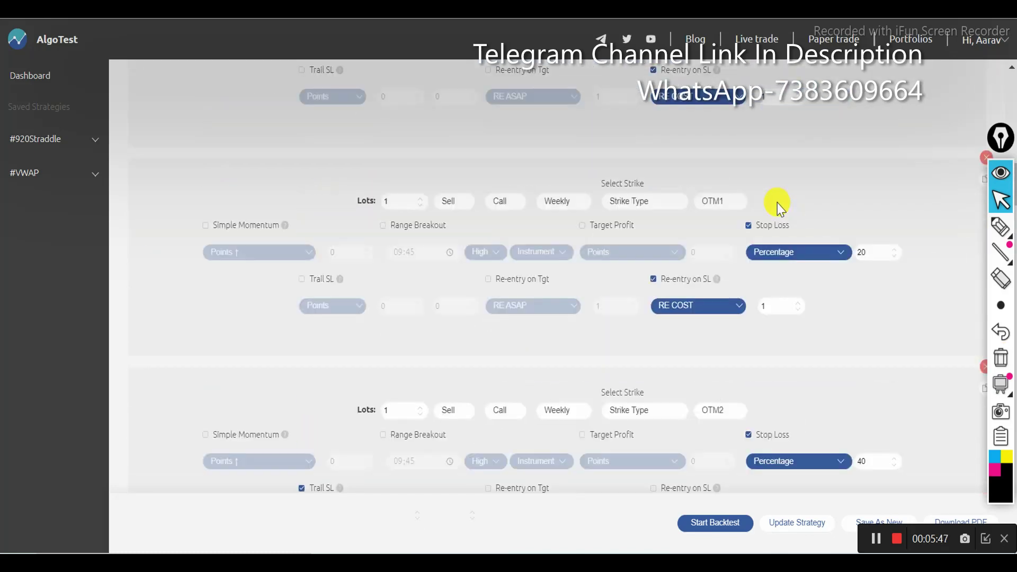
click(1000, 227)
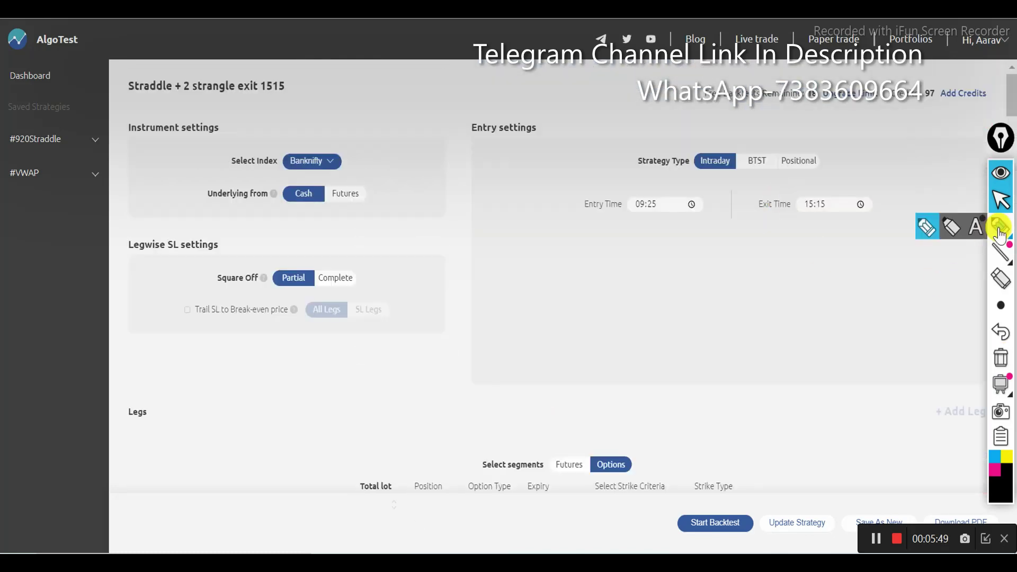
drag(612, 222, 696, 212)
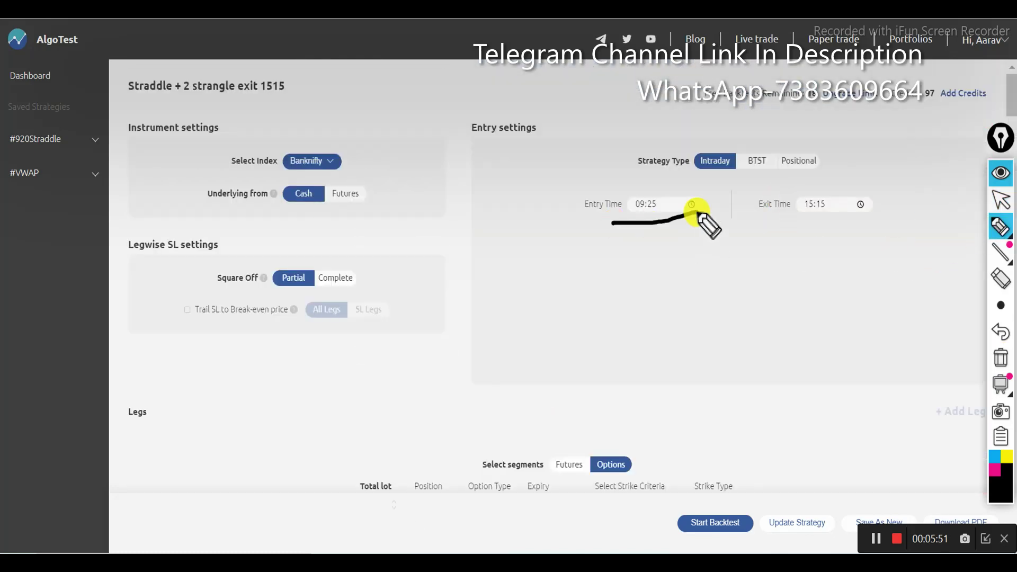
drag(784, 219, 873, 218)
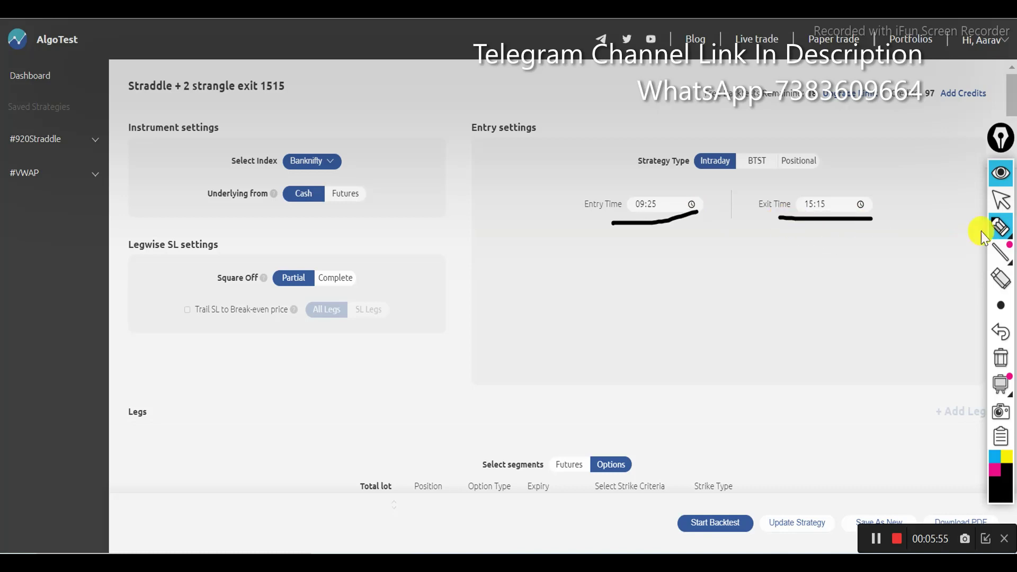
click(1004, 204)
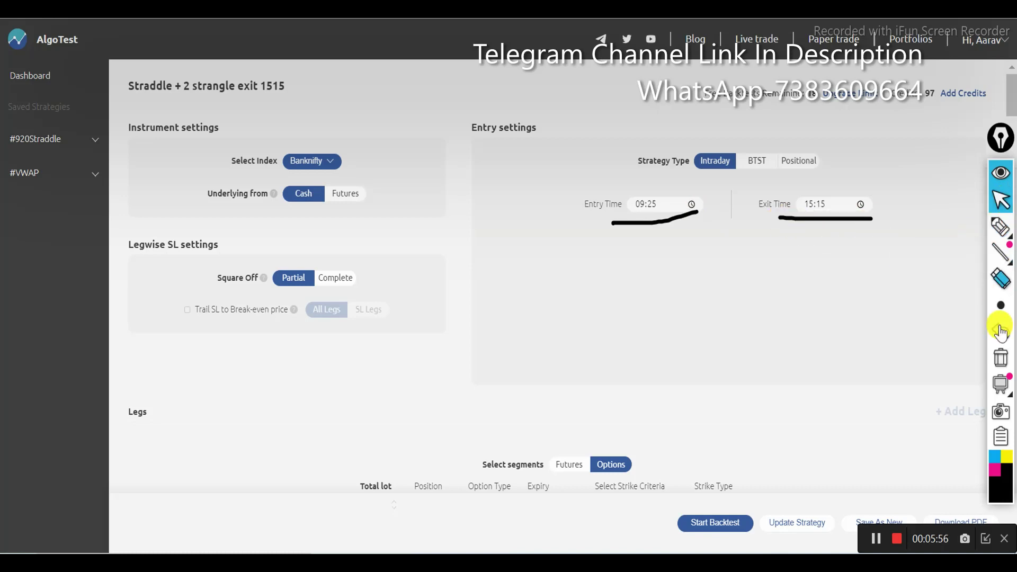
click(1000, 357)
Underline the backtest's start date 01-01-2019 and end date 18-01-2023 with the pen, and clear the markings
scroll(665, 286, down, 15)
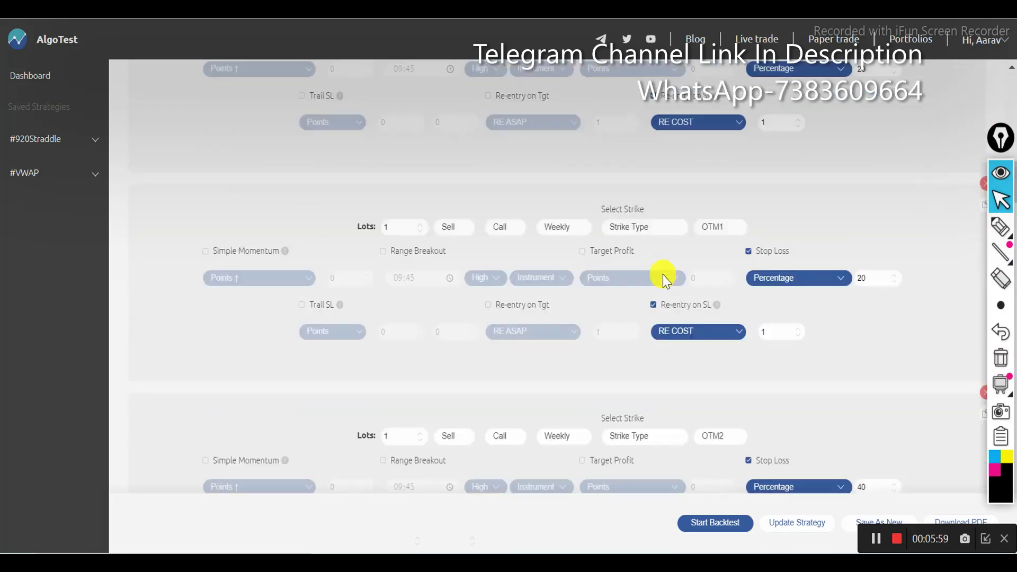
scroll(662, 274, down, 8)
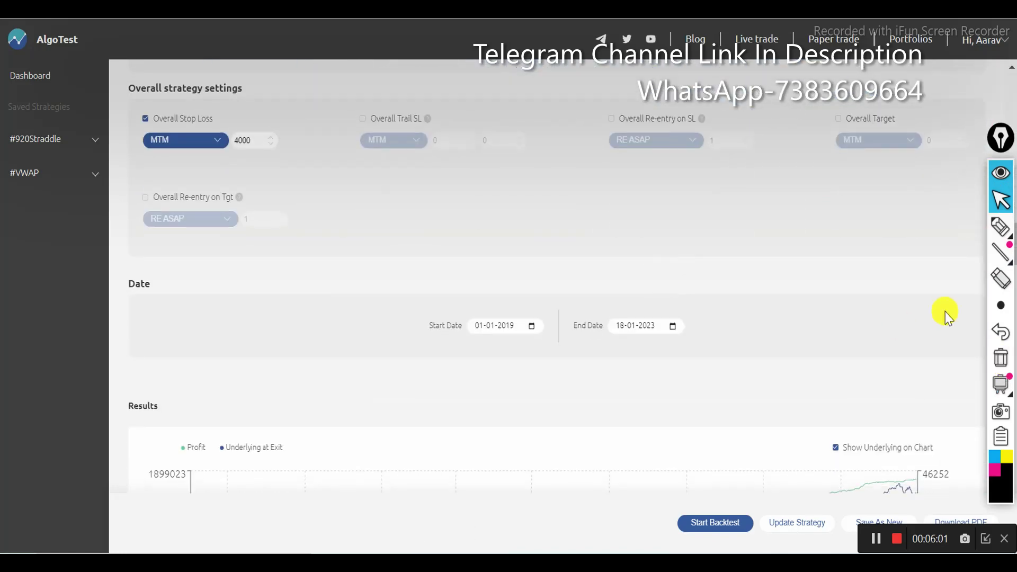
click(1001, 227)
drag(467, 338, 527, 336)
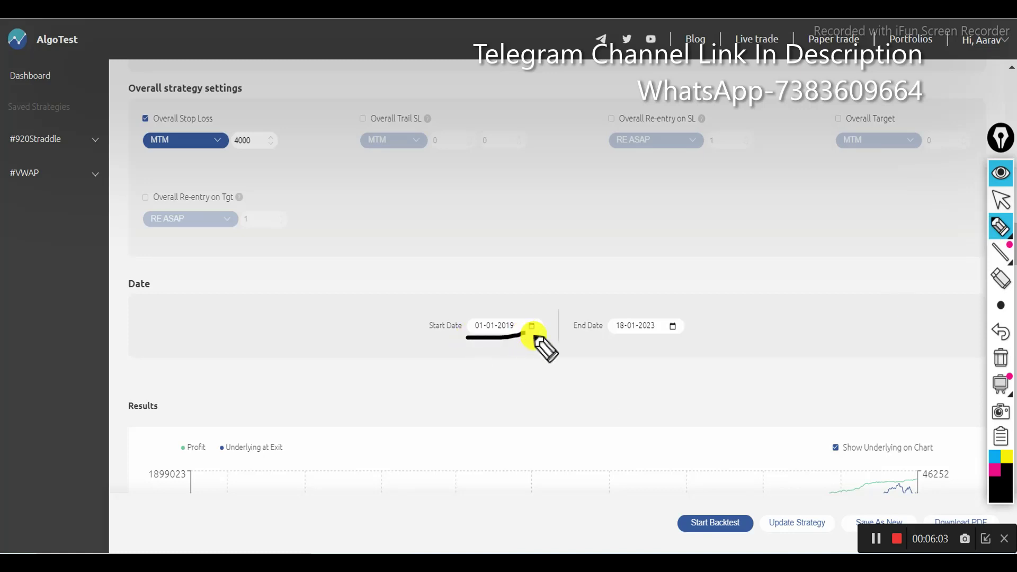
drag(611, 336, 679, 339)
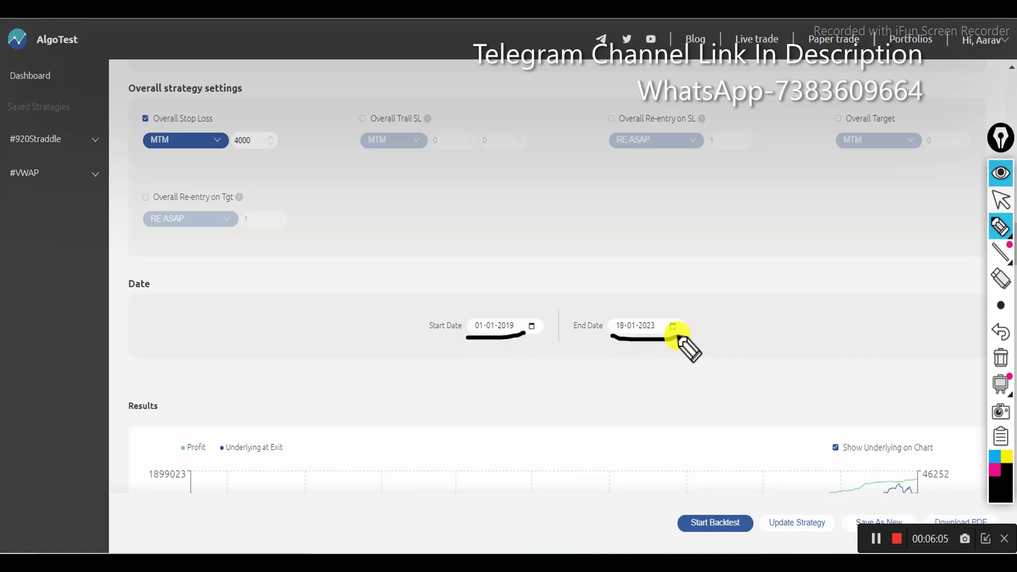
click(1004, 202)
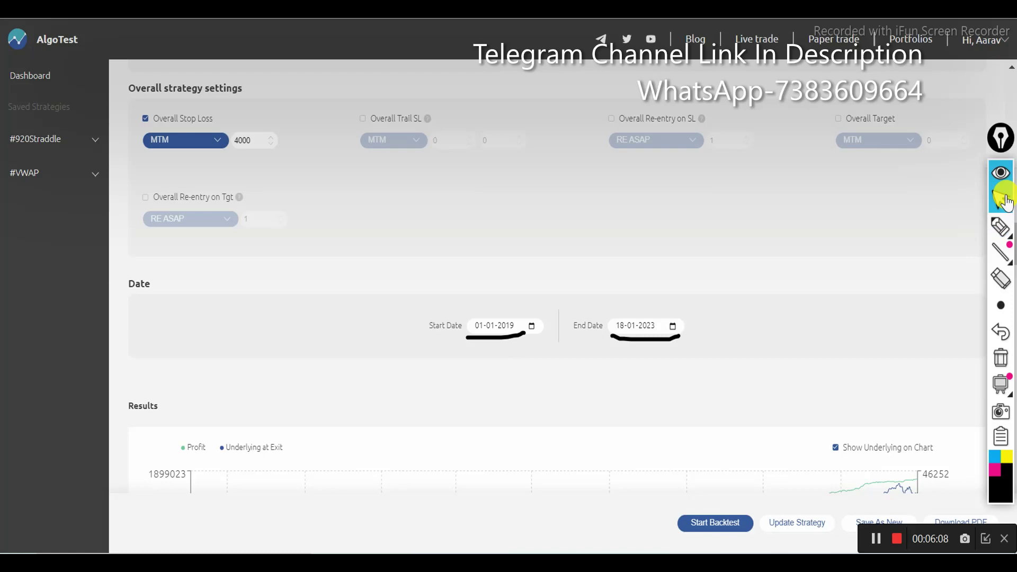
click(998, 360)
Examine the backtest results from the cumulative profit chart and drawdown chart down to the yearly results table
scroll(724, 196, down, 3)
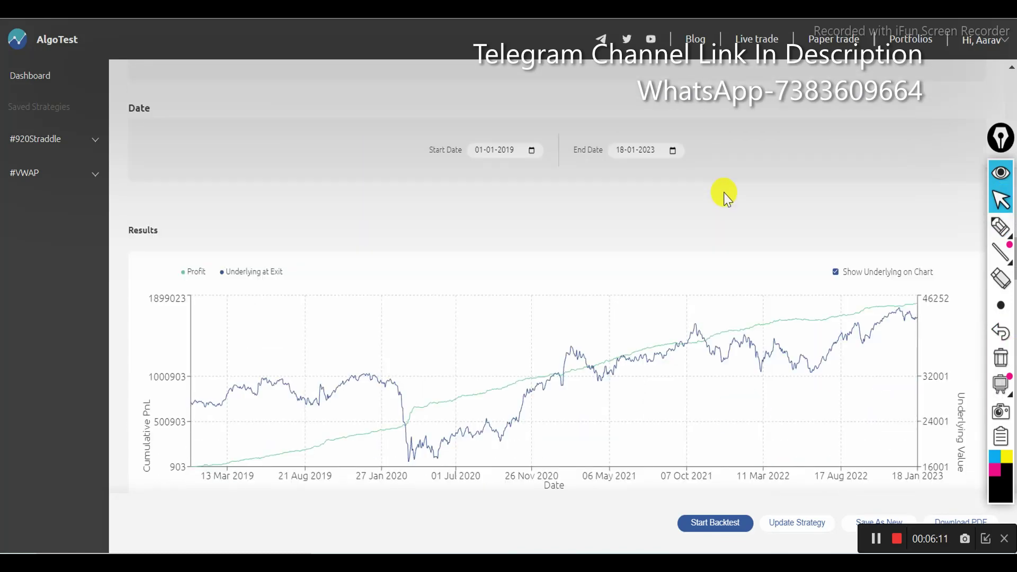
scroll(723, 196, down, 2)
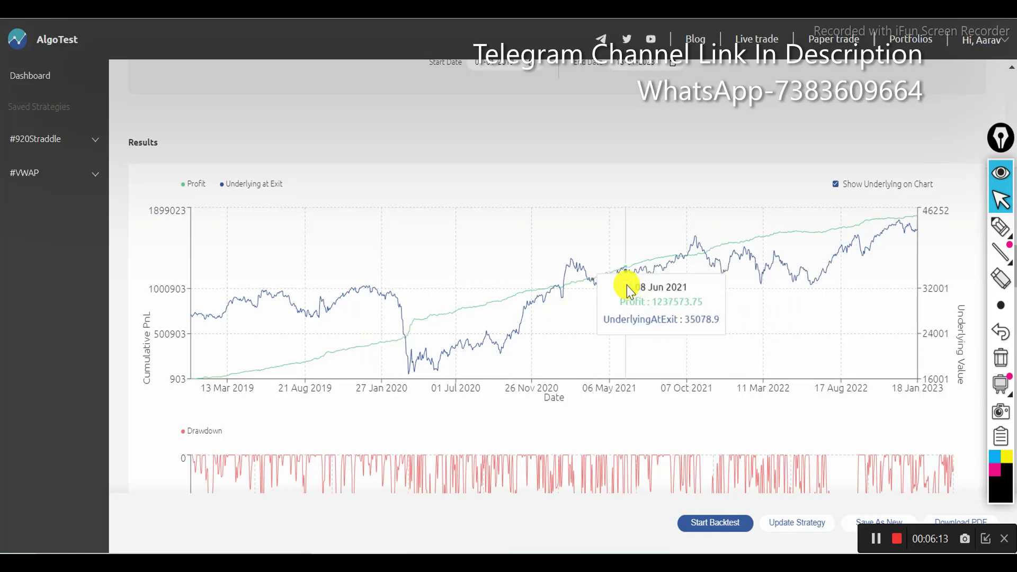
click(1000, 227)
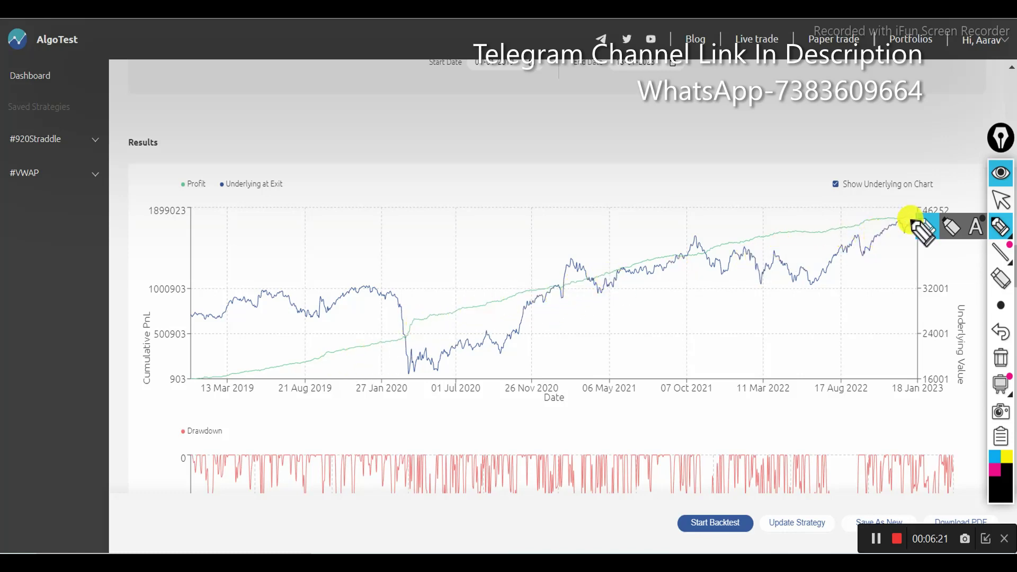
click(768, 138)
click(1002, 200)
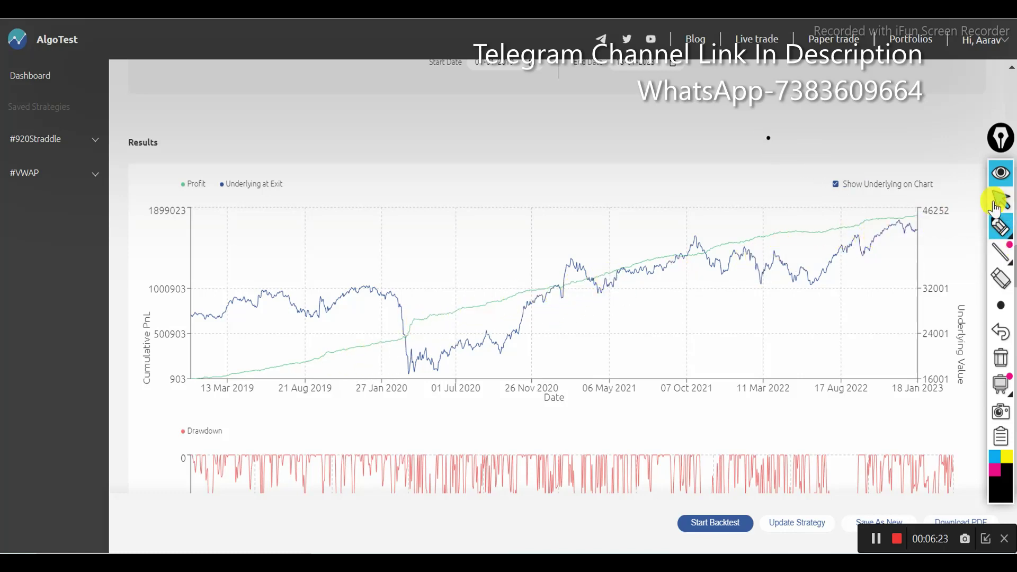
scroll(791, 192, down, 5)
scroll(495, 103, up, 1)
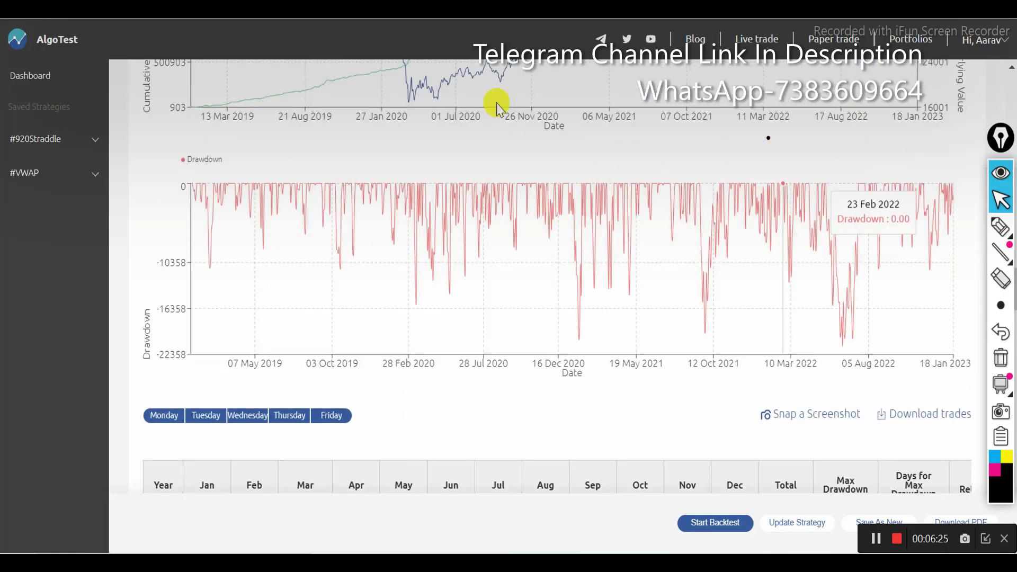
scroll(829, 212, down, 4)
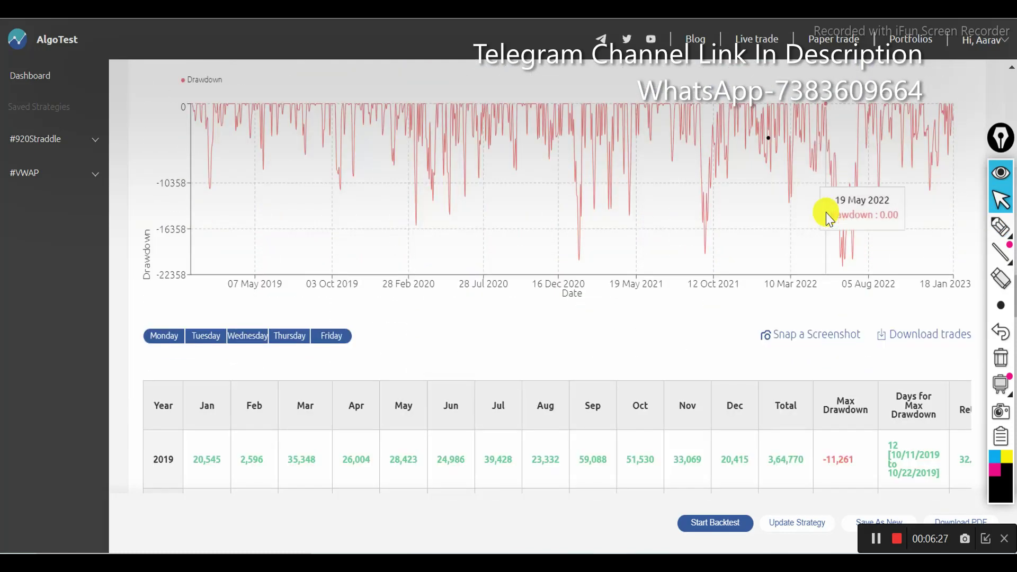
scroll(829, 215, down, 2)
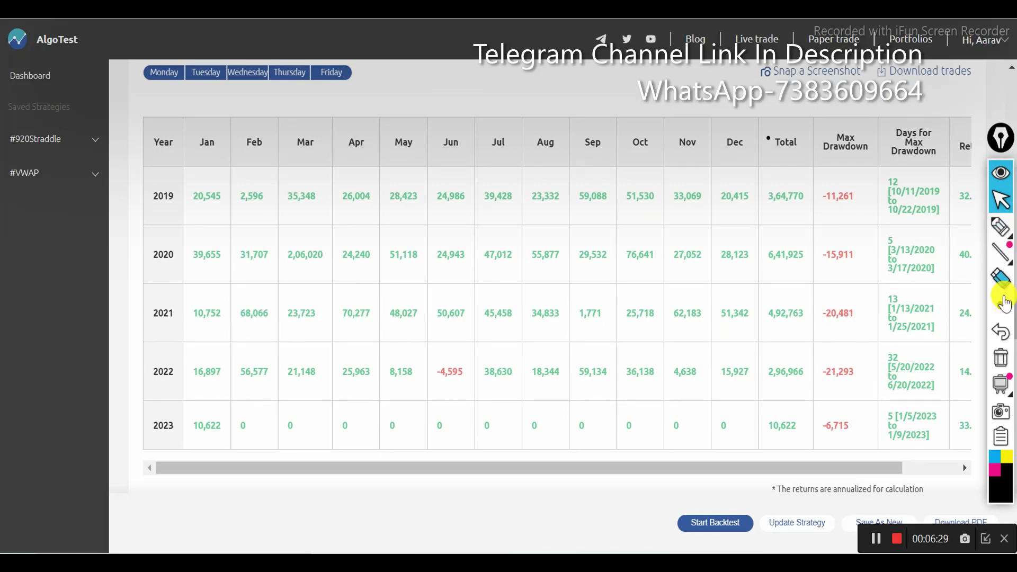
Tick each year from 2019 to 2023 in the yearly results table with the pen
mouse_move(1008, 257)
click(1001, 227)
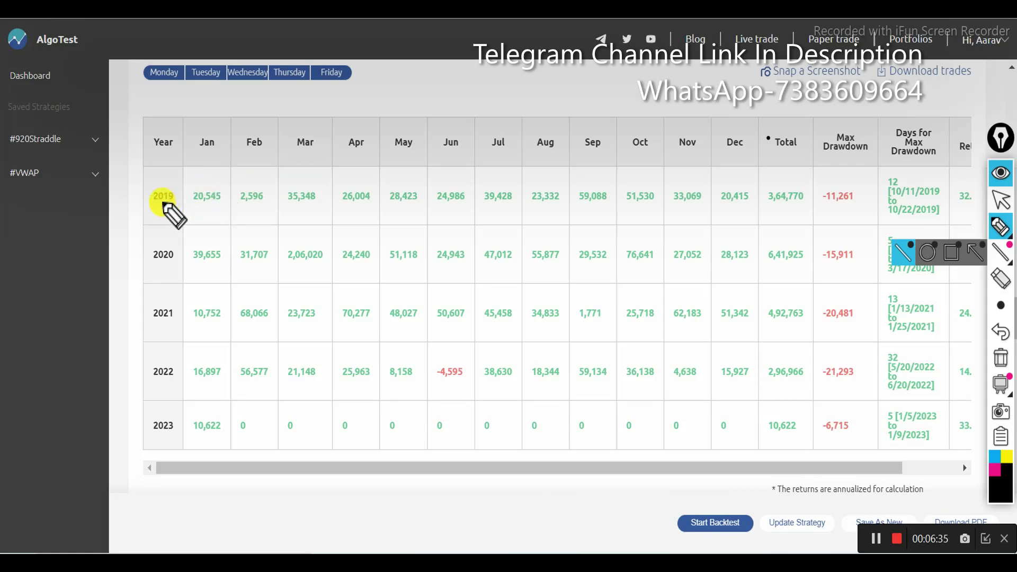
drag(195, 154, 155, 196)
drag(160, 247, 187, 226)
drag(157, 306, 173, 295)
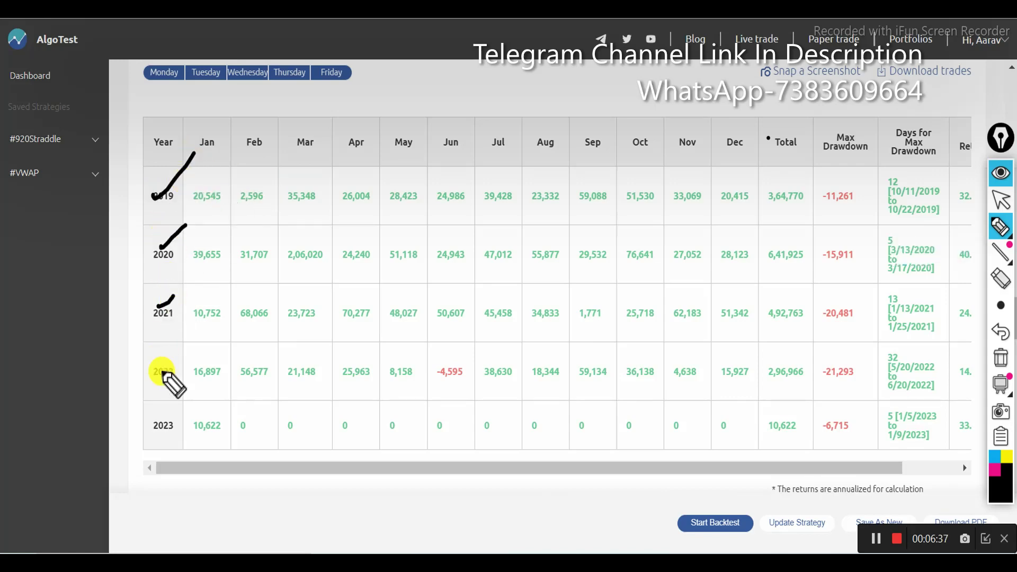
drag(170, 356, 159, 374)
drag(151, 427, 173, 423)
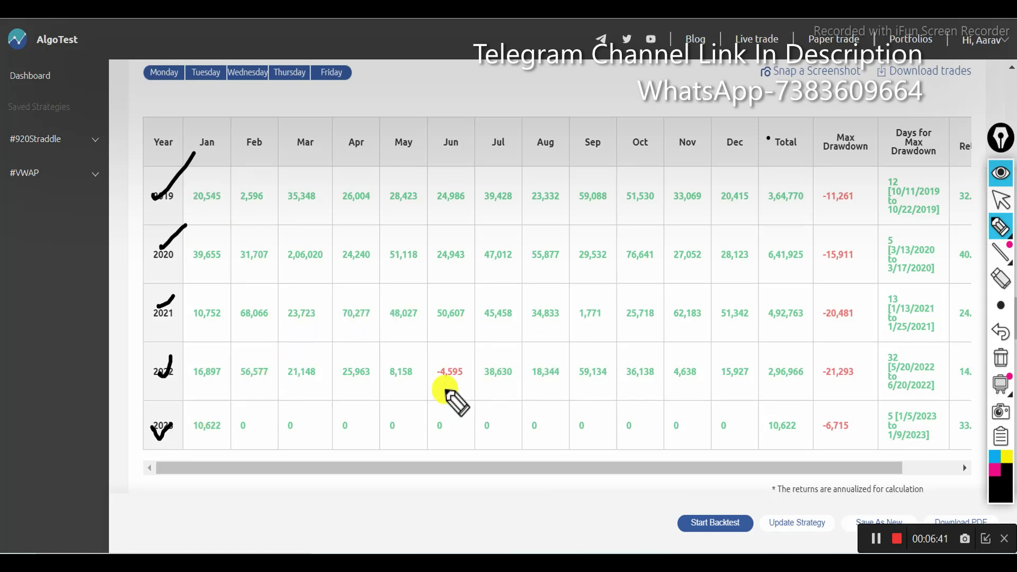
Circle the June 2022 loss in the results table and underline the yearly totals for 2019 to 2022
mouse_move(444, 392)
mouse_down()
mouse_move(471, 396)
mouse_move(455, 360)
mouse_move(443, 393)
mouse_up()
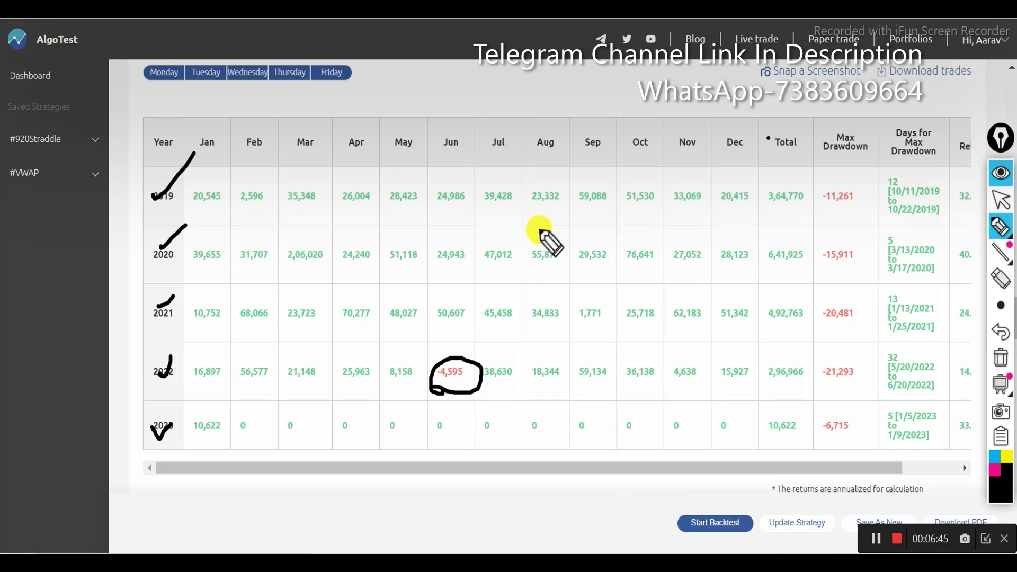
drag(750, 214, 799, 215)
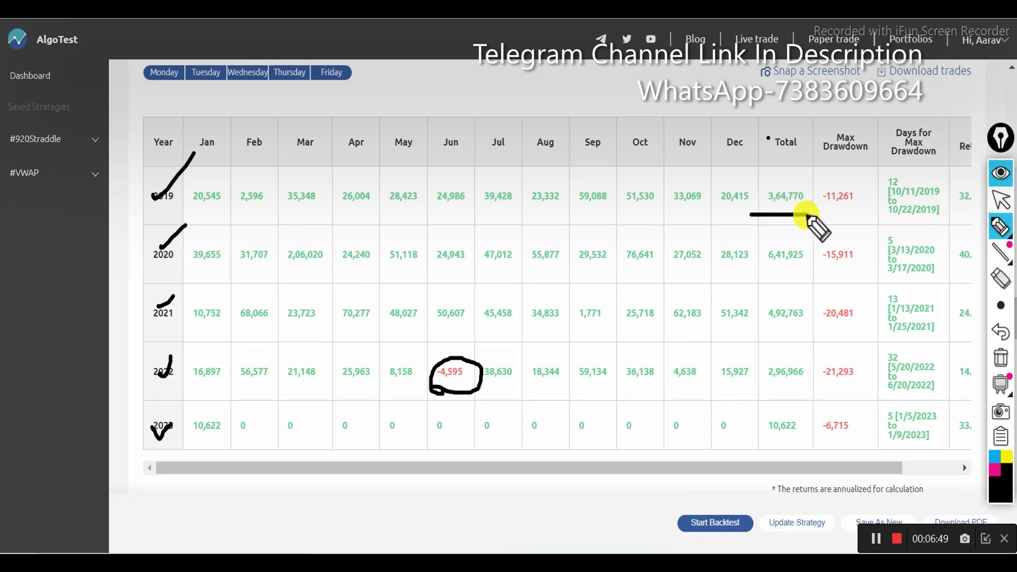
drag(763, 277, 822, 274)
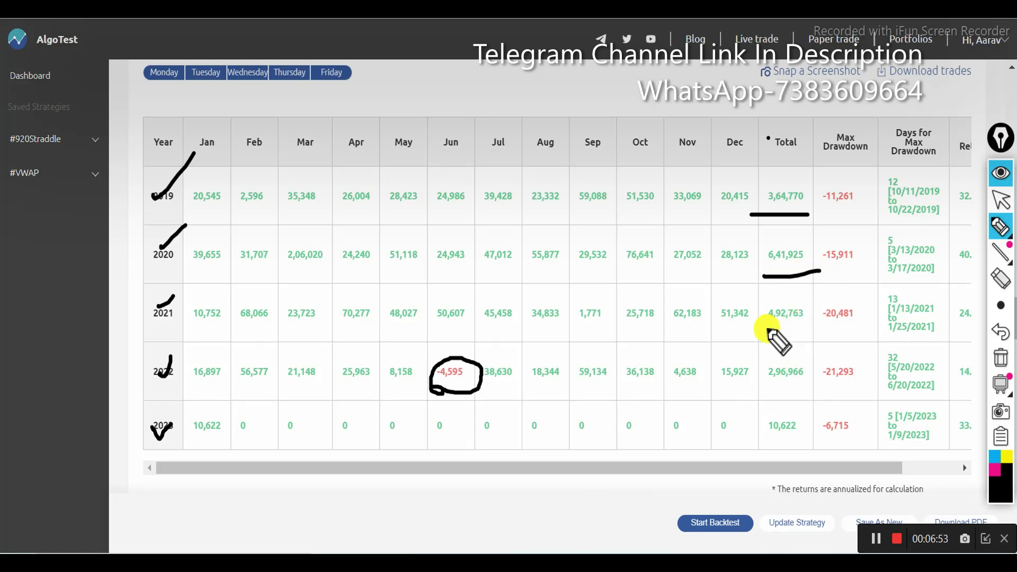
drag(765, 329, 814, 329)
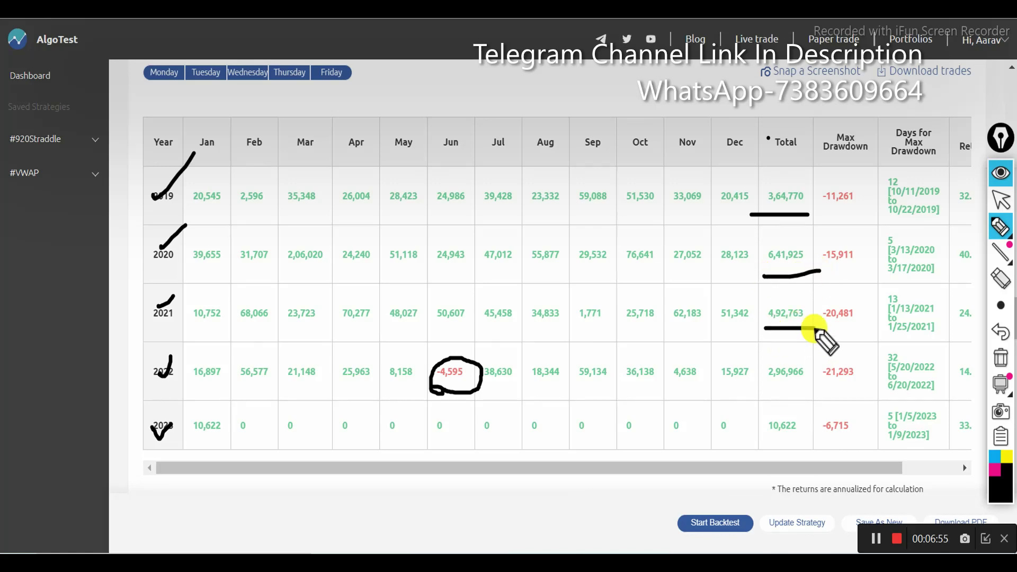
drag(759, 387, 804, 389)
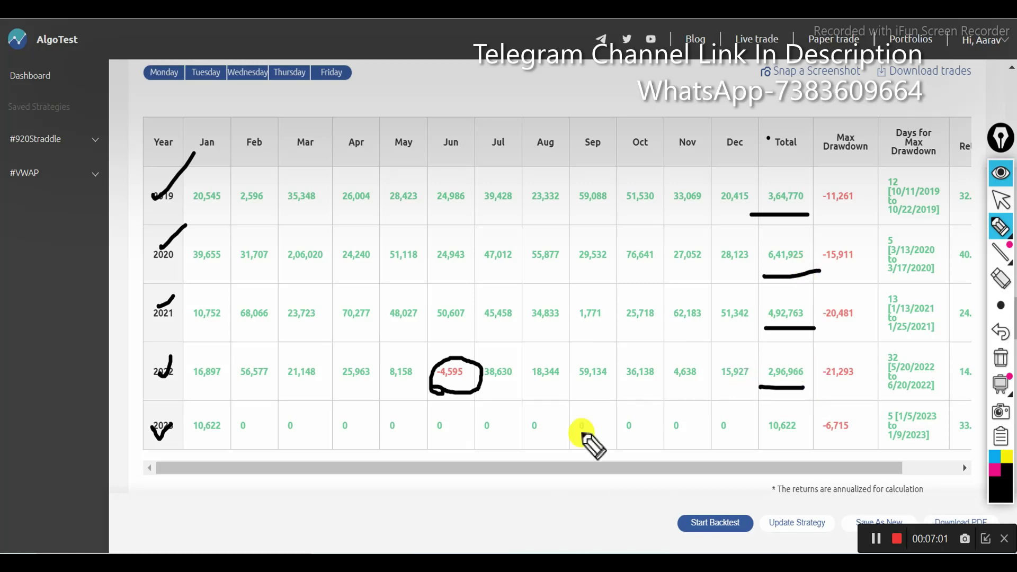
Draw an arrow pointing to the circled June 2022 loss and clear all markings from the results table
drag(444, 355, 481, 319)
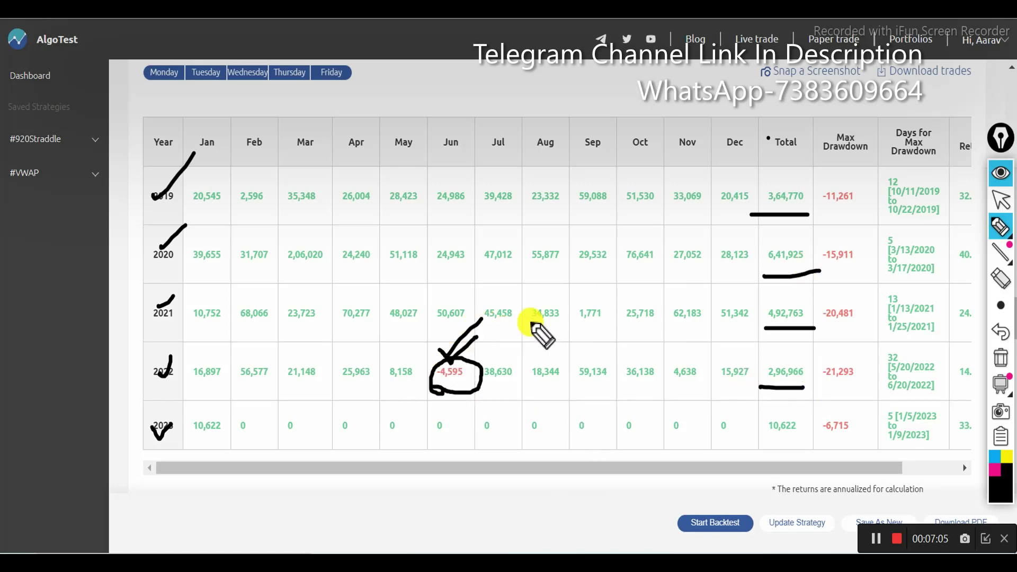
click(1004, 204)
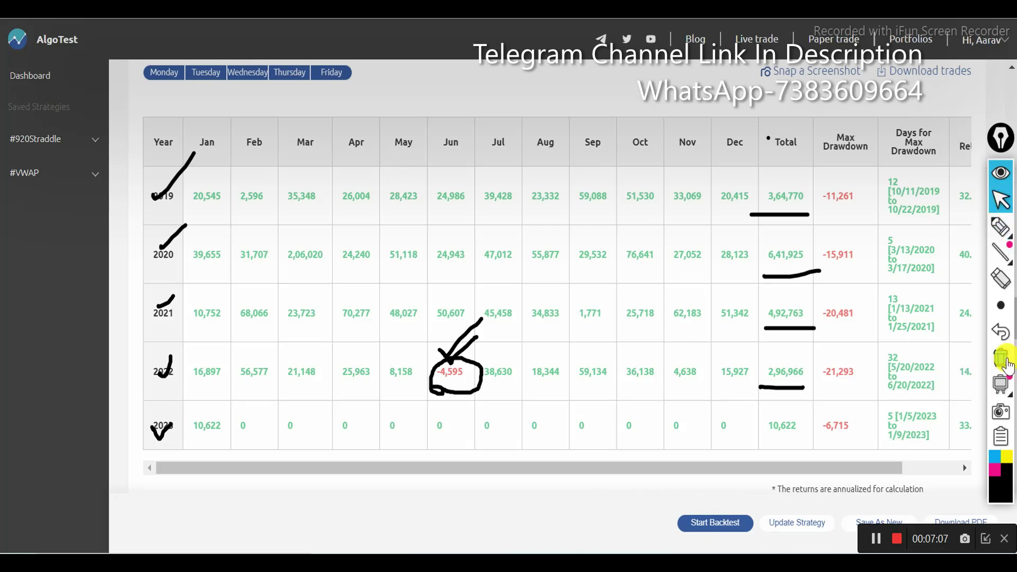
click(1003, 359)
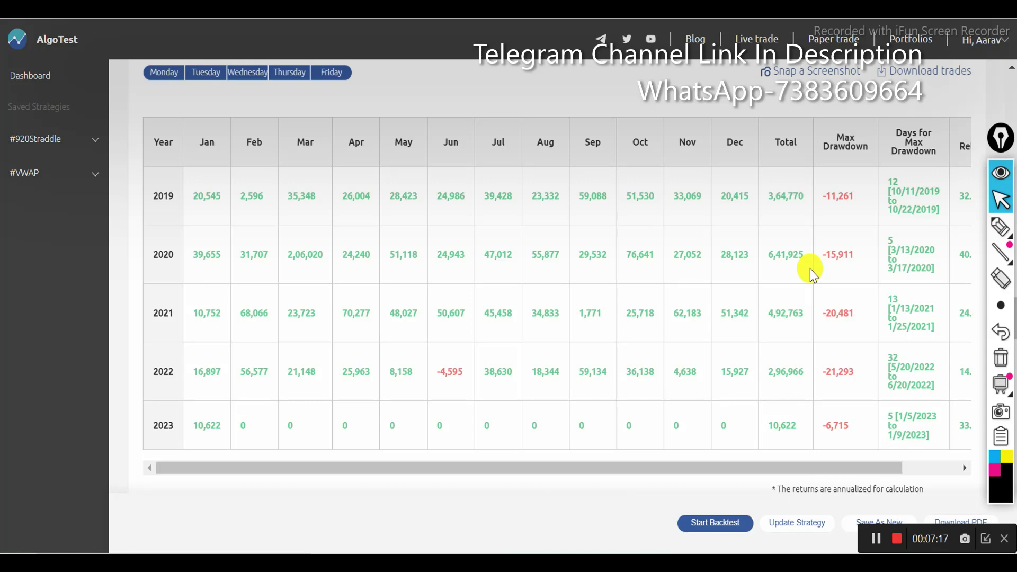
Underline the Max Drawdown values for 2019 to 2022 with the pen, circle the 2022 one, and clear the markings
click(1006, 233)
click(927, 228)
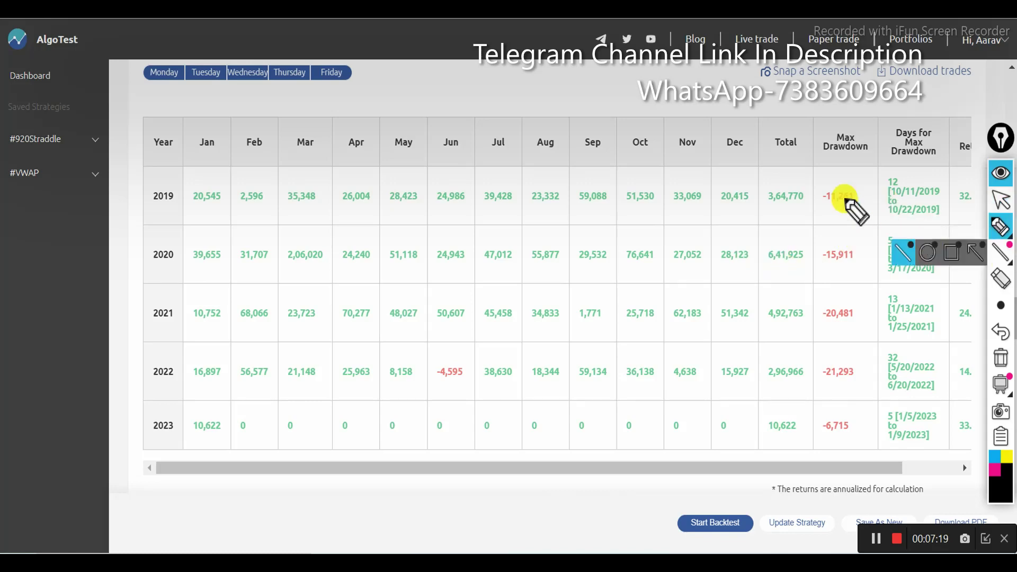
drag(817, 212, 880, 200)
drag(821, 275, 872, 263)
drag(825, 336, 863, 323)
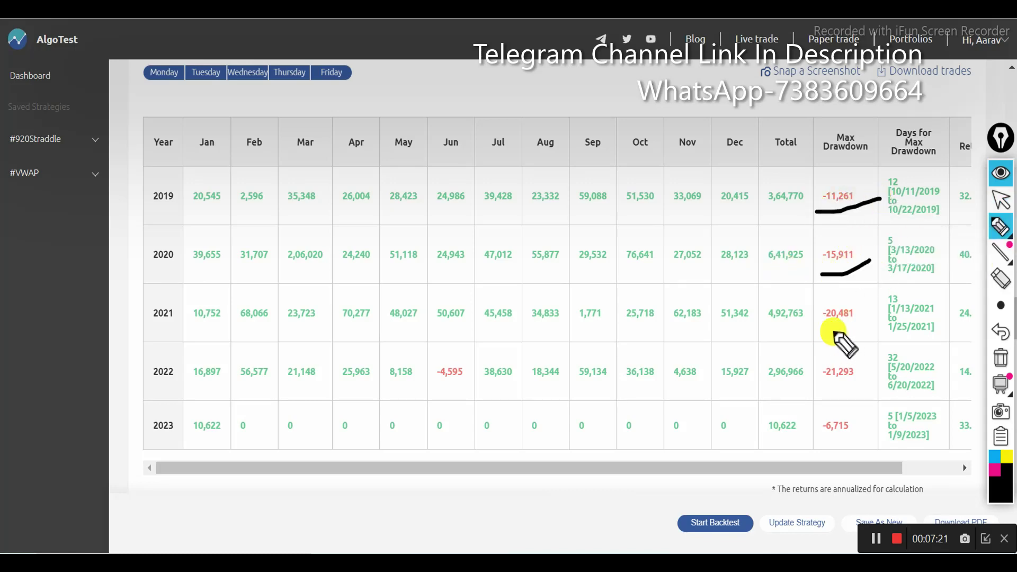
drag(828, 386, 859, 372)
mouse_move(859, 411)
mouse_down()
mouse_move(836, 403)
mouse_move(858, 358)
mouse_move(847, 396)
mouse_up()
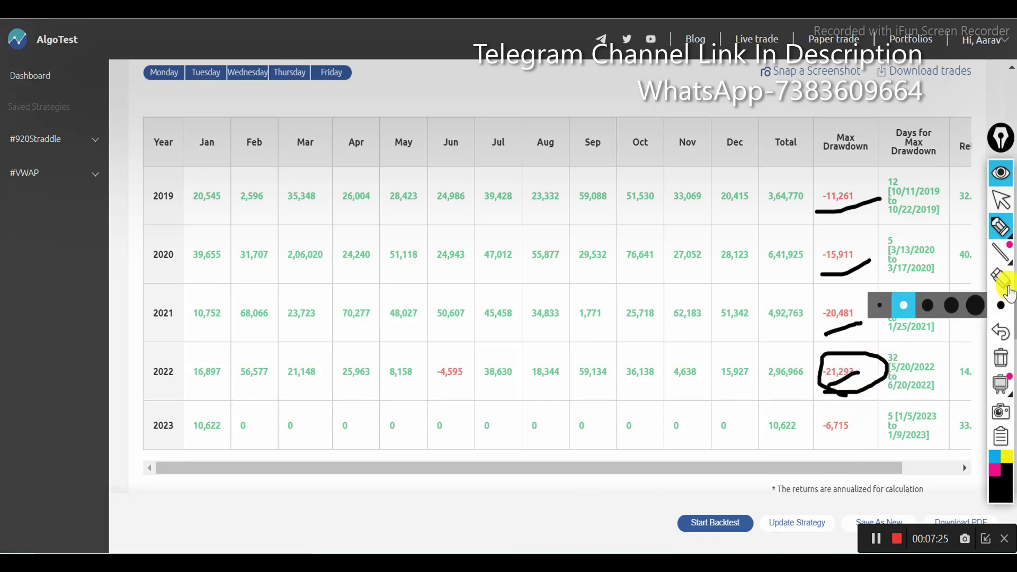
click(997, 202)
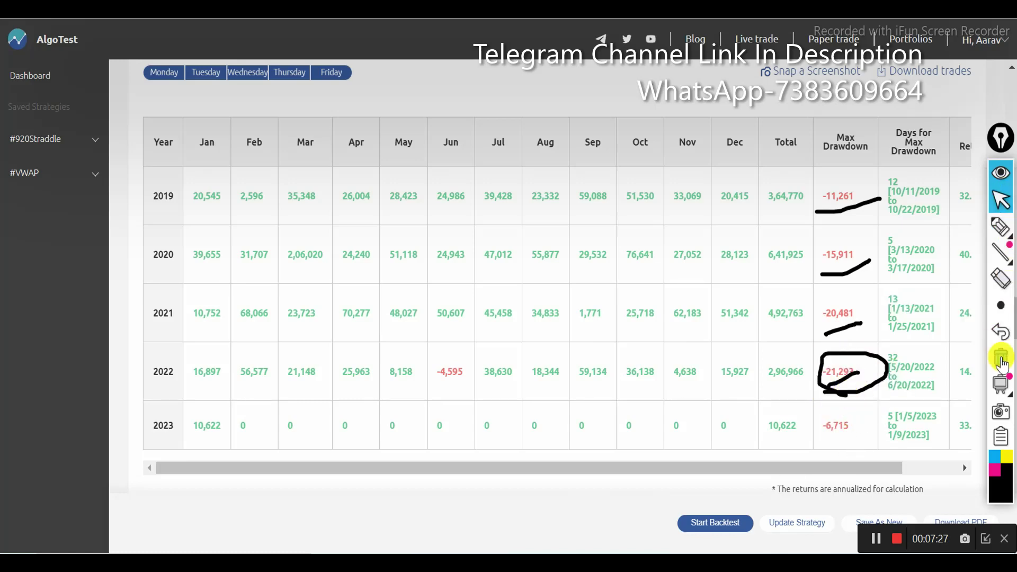
click(1002, 360)
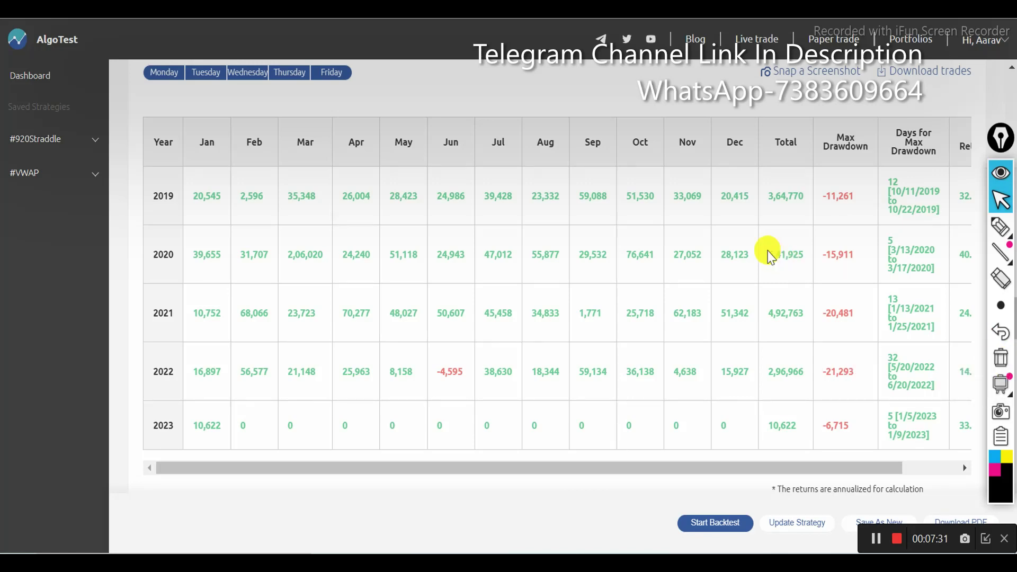
Underline the in-sample Overall Profit, No. of Trades and Average Profit per Trade values in the overall stats with the pen
scroll(755, 234, down, 10)
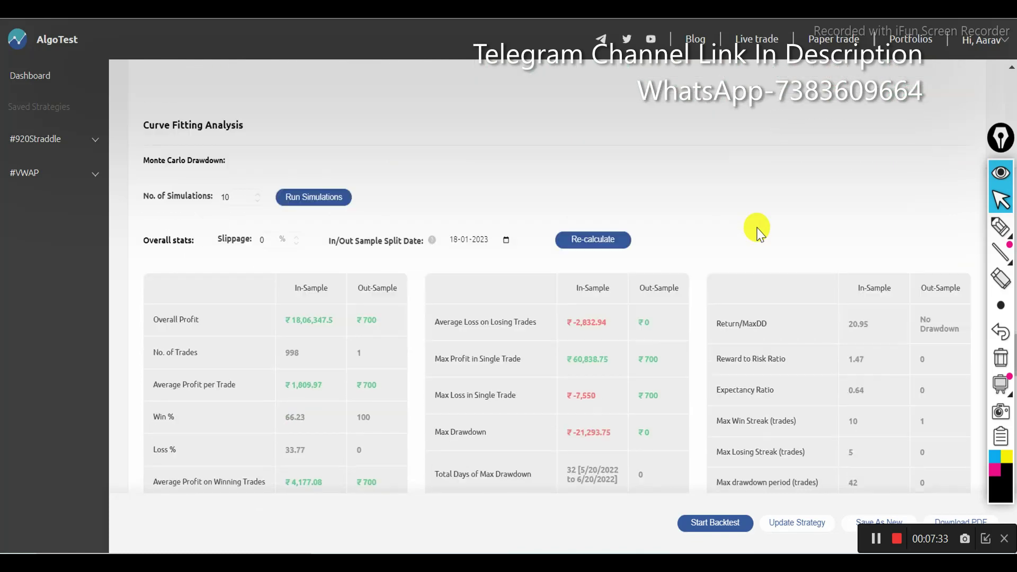
scroll(759, 233, down, 2)
scroll(759, 233, up, 2)
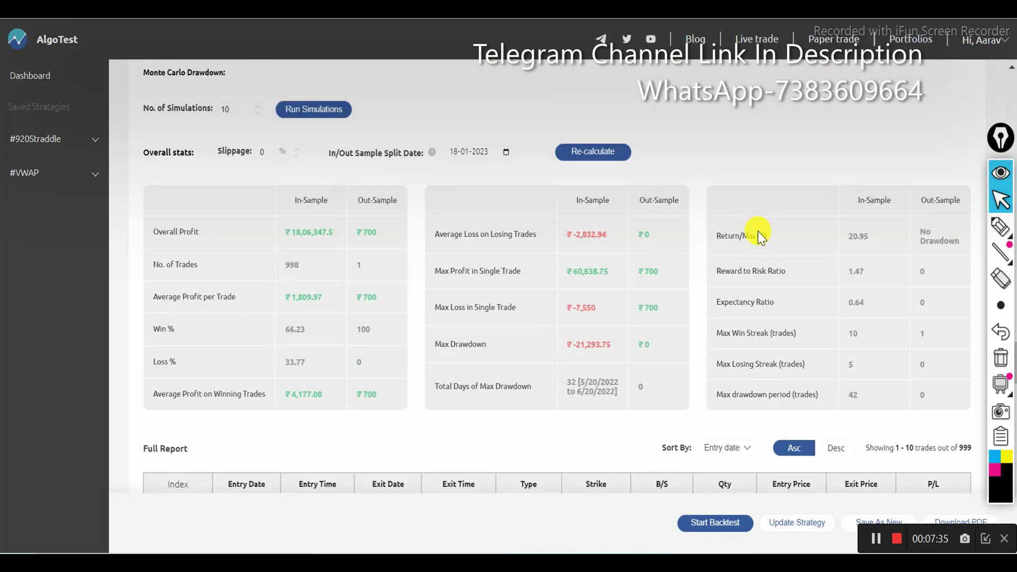
click(1000, 226)
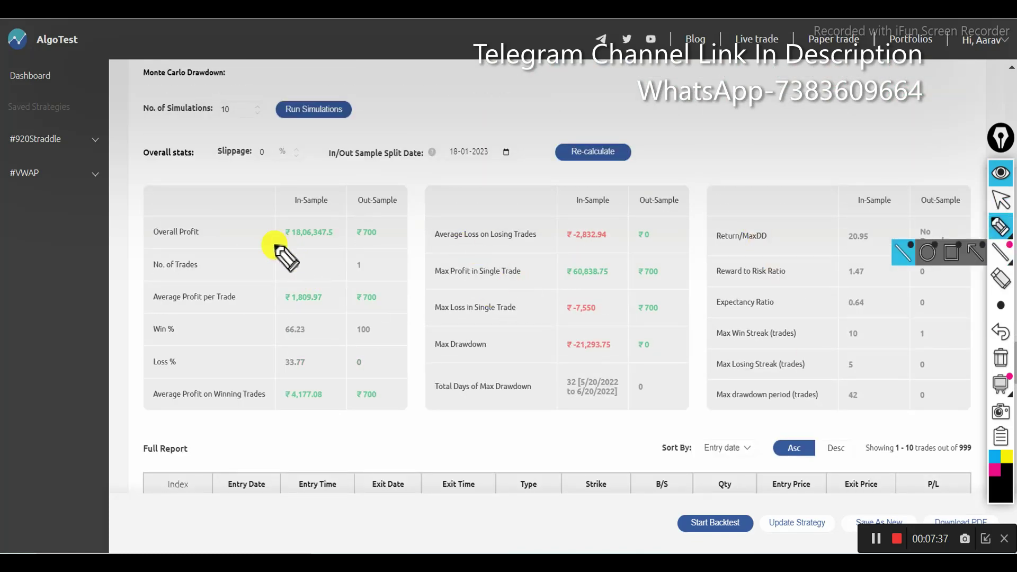
drag(273, 245, 335, 244)
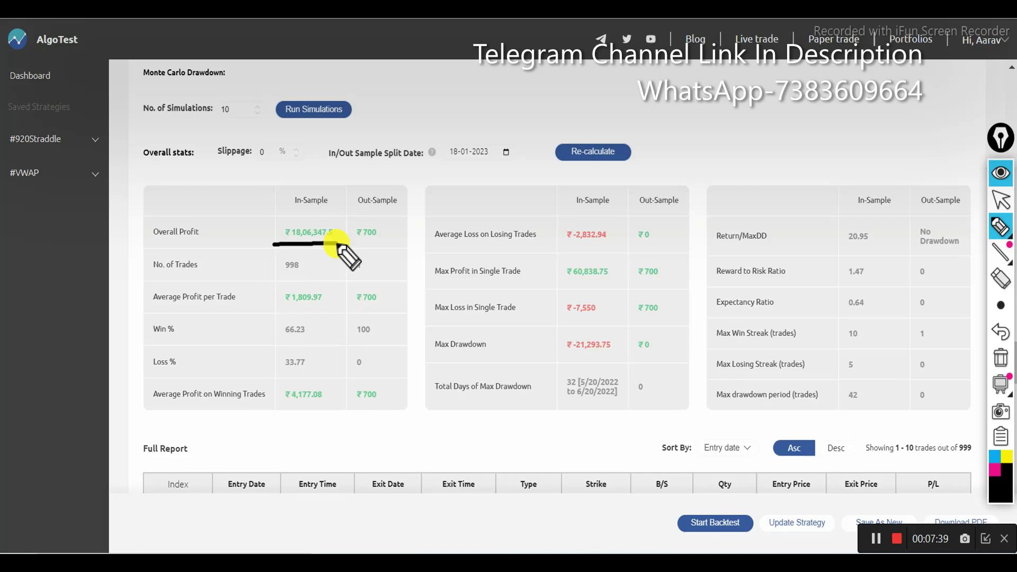
drag(275, 275, 310, 276)
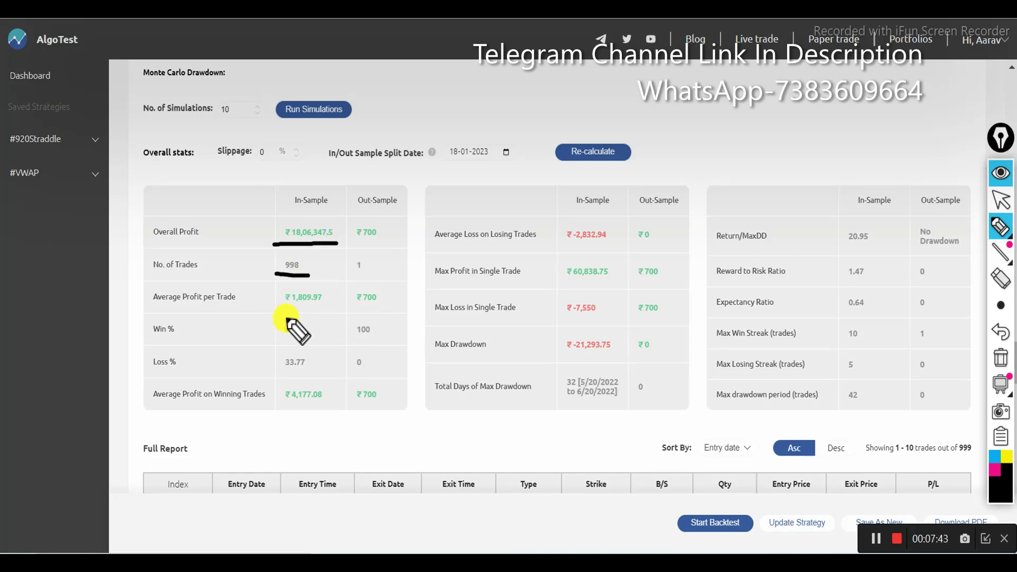
drag(287, 310, 336, 313)
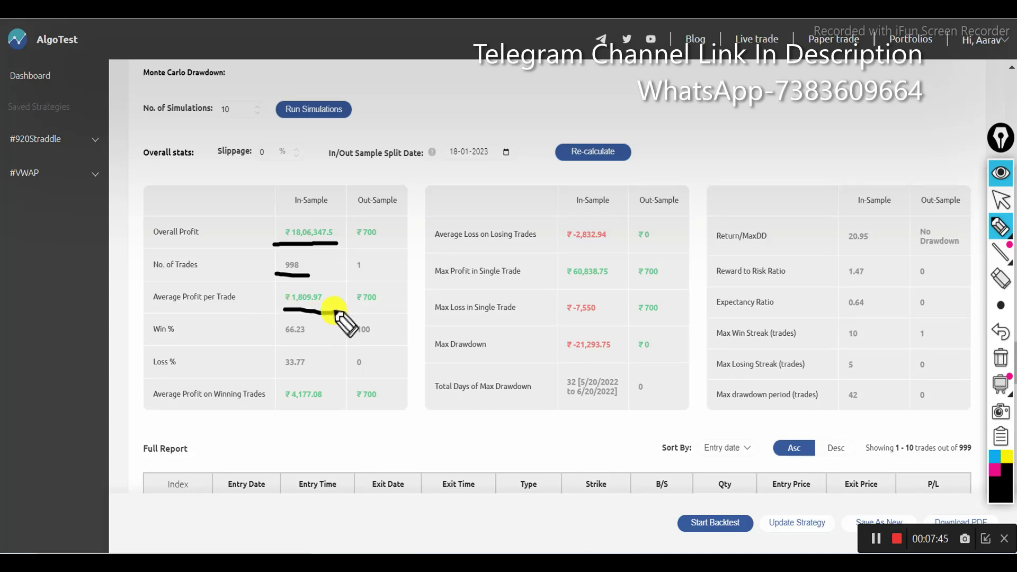
Circle the in-sample Win % value, then handwrite 66% in the blank area above the stats tables and underline it
mouse_move(272, 339)
mouse_down()
mouse_move(329, 324)
mouse_move(274, 324)
mouse_up()
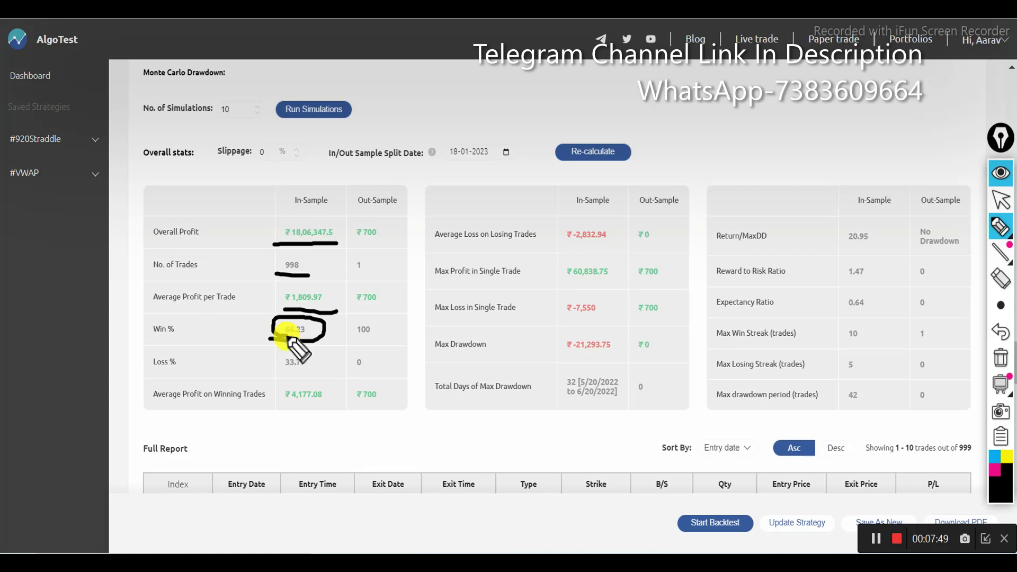
mouse_move(727, 100)
mouse_down()
mouse_move(705, 151)
mouse_move(704, 128)
mouse_move(724, 119)
mouse_move(745, 136)
mouse_up()
click(738, 118)
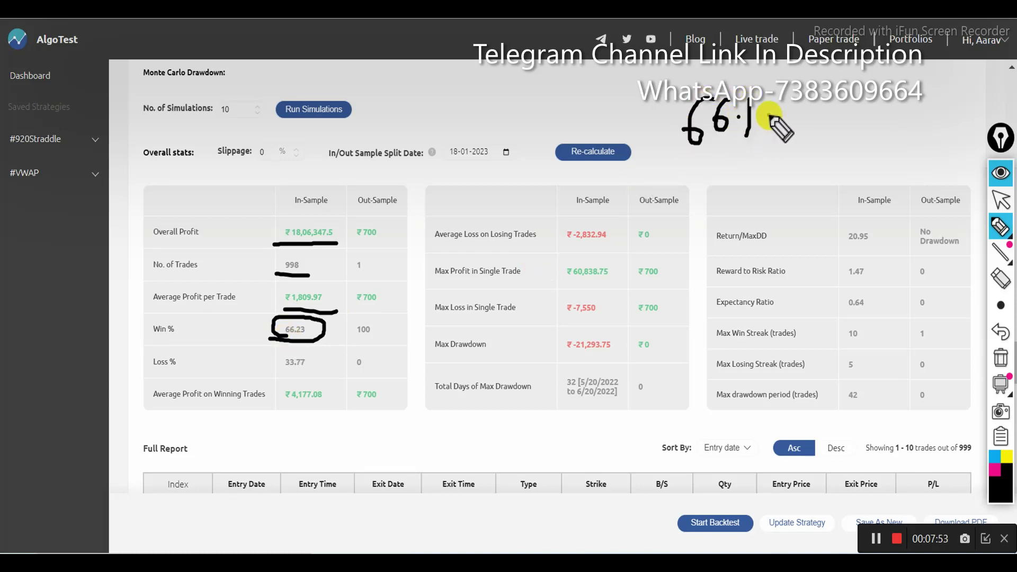
click(770, 115)
drag(689, 162, 805, 126)
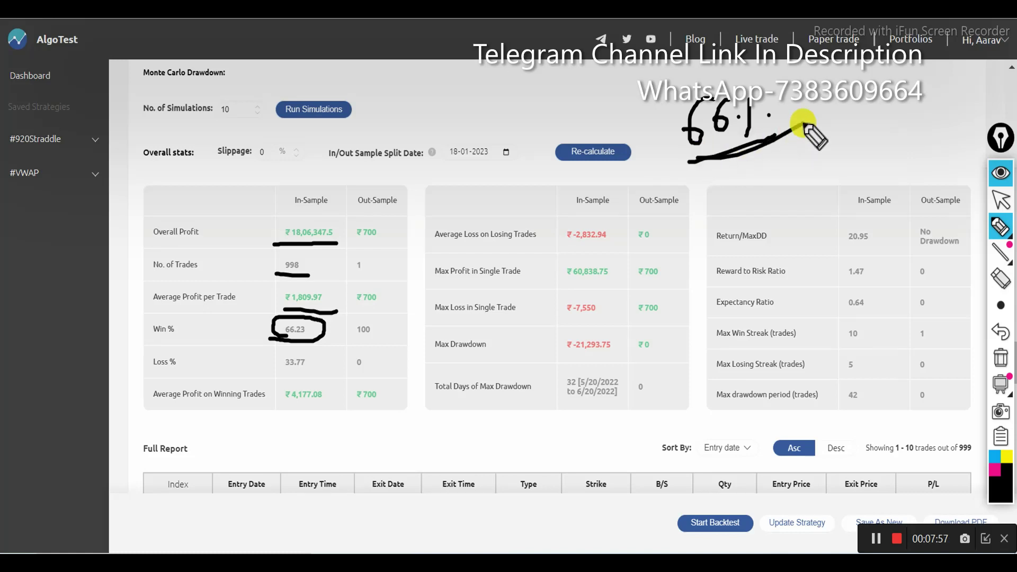
Circle the in-sample Loss % and Average Loss on Losing Trades values and underline Average Profit on Winning Trades with the pen
mouse_move(281, 372)
mouse_down()
mouse_move(322, 372)
mouse_move(272, 359)
mouse_move(292, 371)
mouse_up()
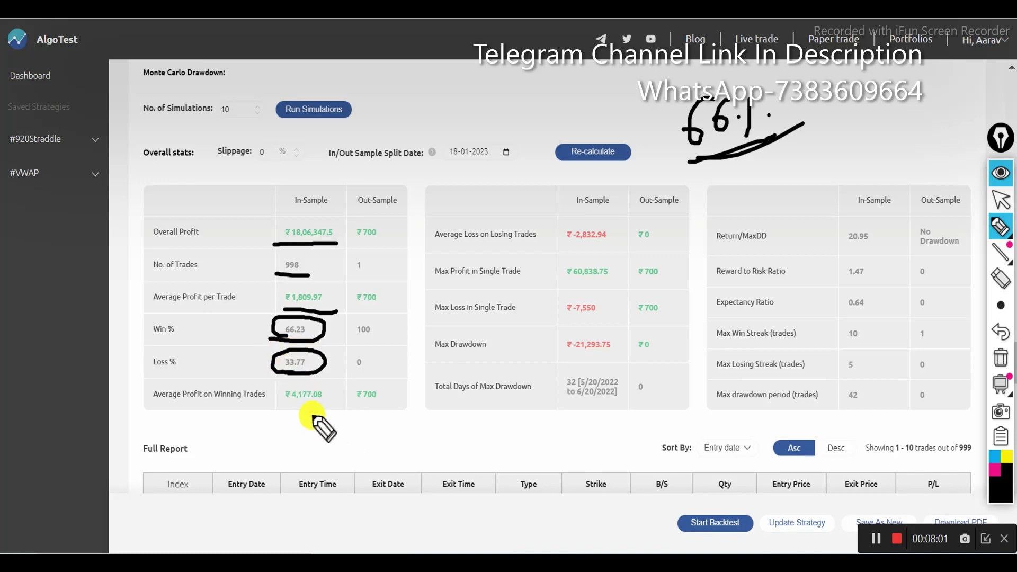
drag(280, 406, 345, 405)
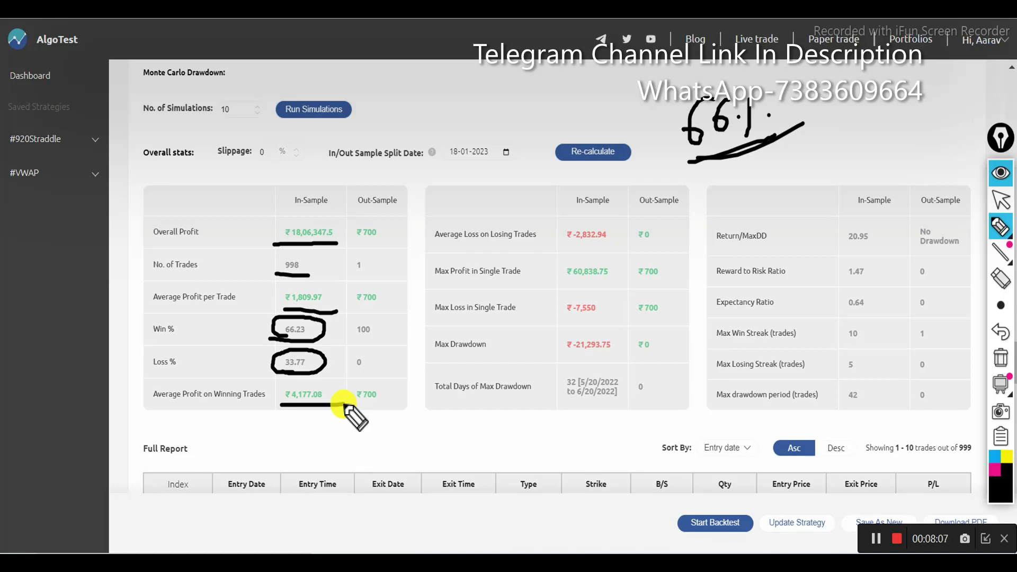
mouse_move(565, 245)
mouse_down()
mouse_move(590, 245)
mouse_move(547, 229)
mouse_move(568, 248)
mouse_up()
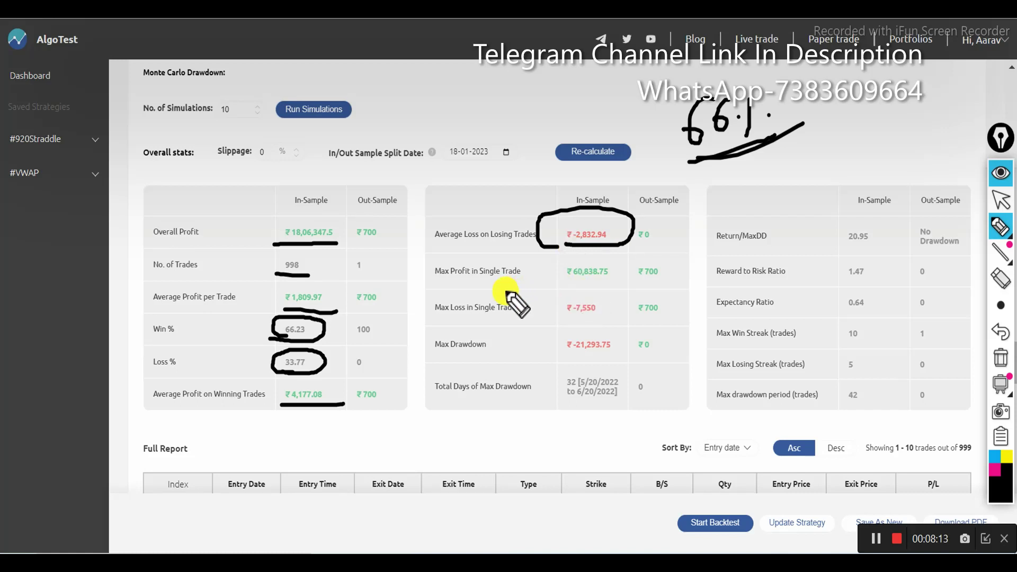
Circle the in-sample Max Profit and Max Loss in Single Trade, handwrite a note beside the 66%, and mark the max loss with an arrow
mouse_move(561, 281)
mouse_down()
mouse_move(647, 272)
mouse_move(583, 290)
mouse_move(614, 302)
mouse_move(561, 311)
mouse_move(574, 319)
mouse_up()
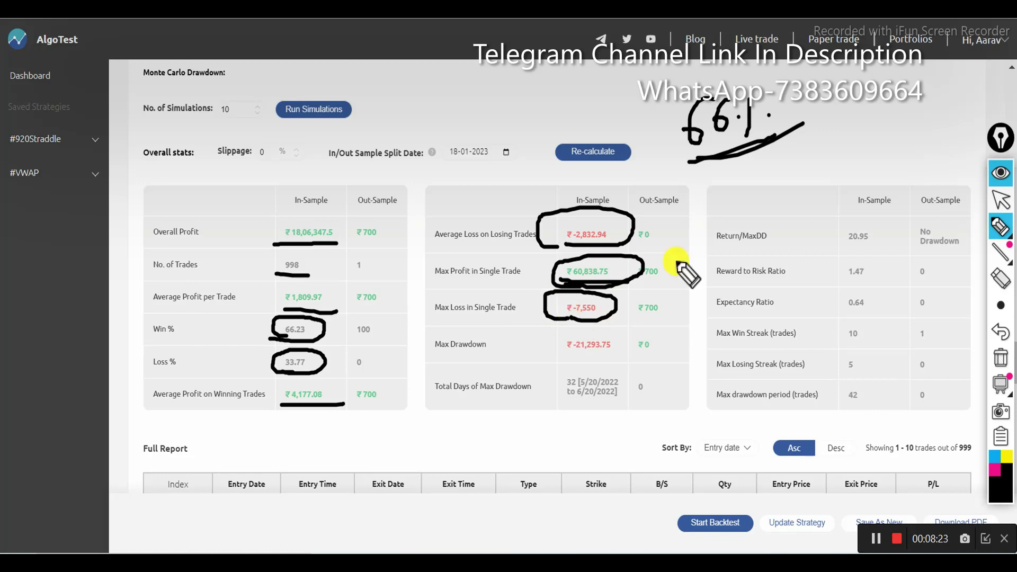
mouse_move(801, 139)
mouse_down()
mouse_move(829, 159)
mouse_move(842, 143)
mouse_move(865, 141)
mouse_move(841, 203)
mouse_up()
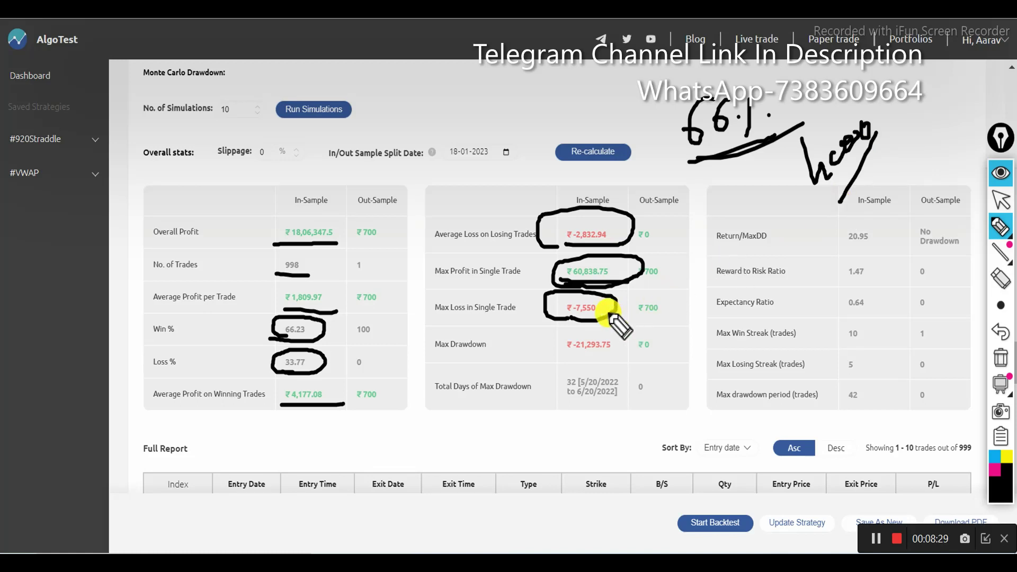
drag(613, 311, 656, 281)
drag(608, 307, 654, 288)
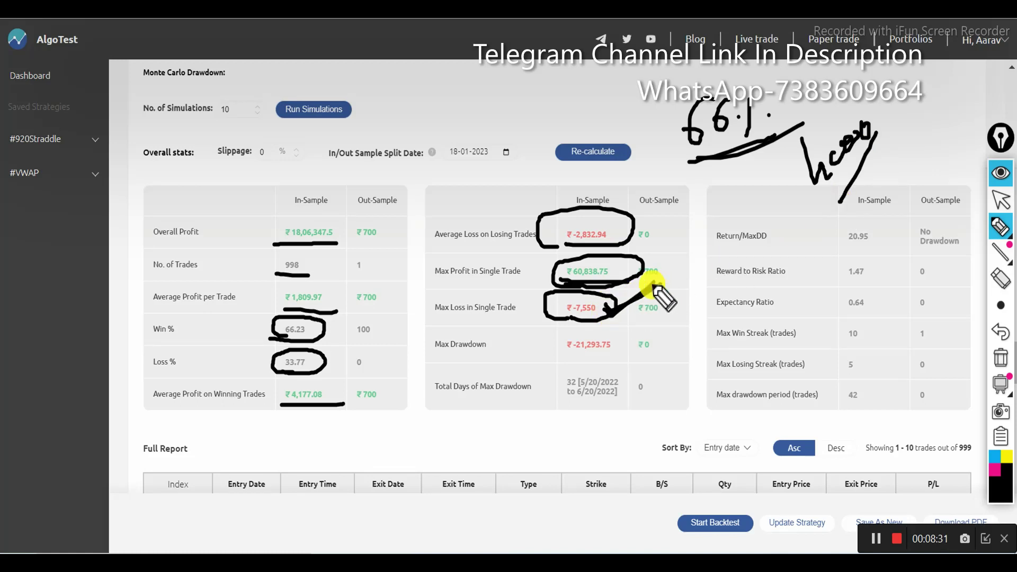